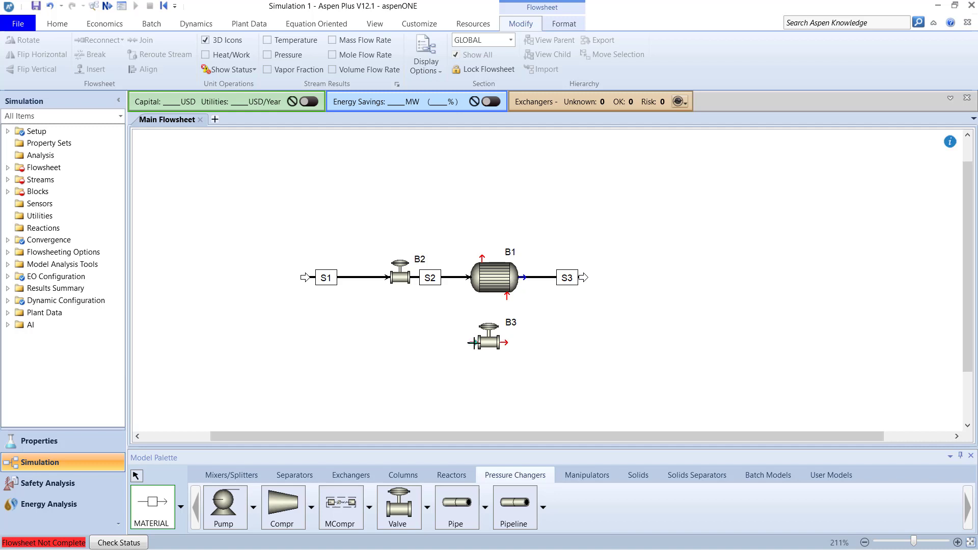
# Connect material streams for a feed into valve B3, from B3 to exchanger B1's hot inlet, and out of B1's hot outlet.
pyautogui.click(474, 343)
pyautogui.click(412, 391)
pyautogui.click(505, 342)
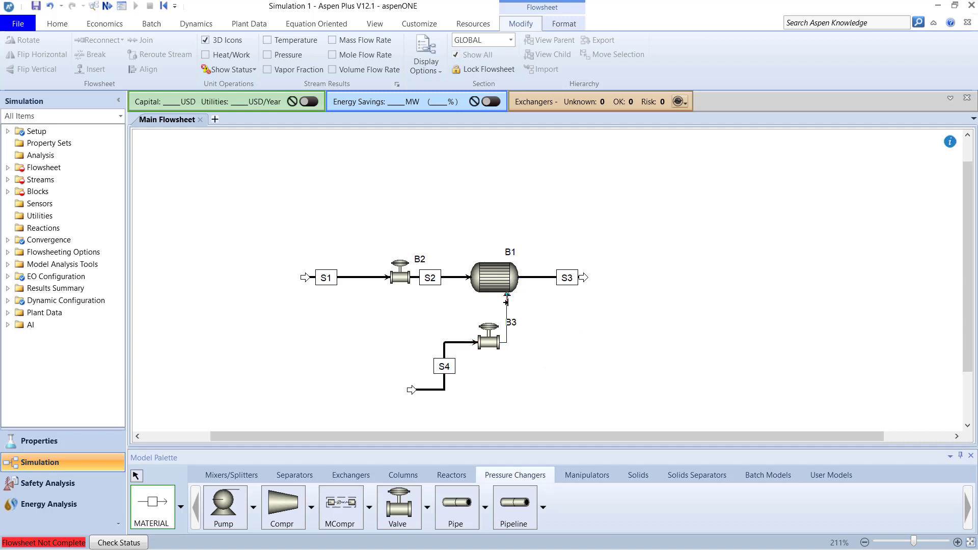
pyautogui.click(507, 295)
pyautogui.click(483, 263)
pyautogui.click(577, 194)
pyautogui.rightClick(356, 301)
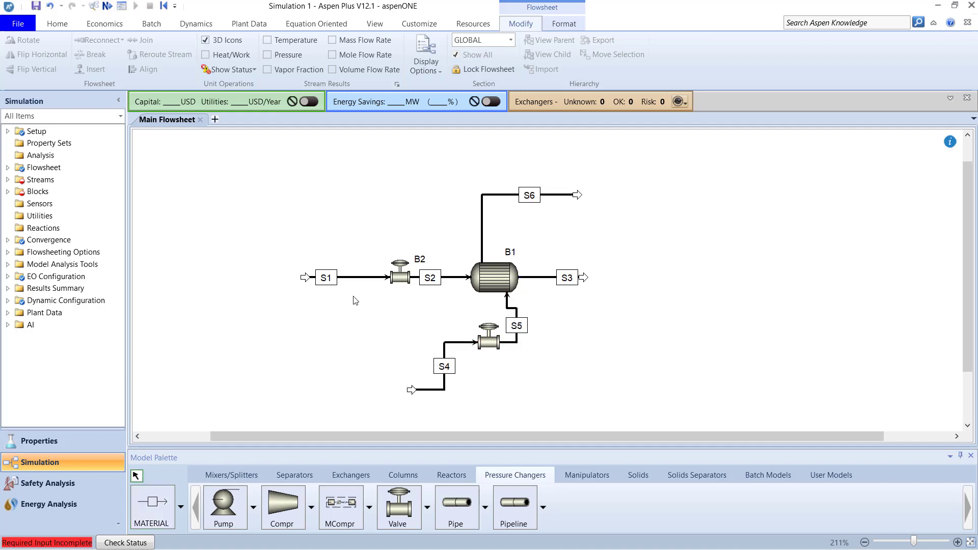
# Rename stream S1 as COLDIN and stream S3 as COLDOUT, and extend the COLDOUT line away from the exchanger.
pyautogui.doubleClick(327, 280)
pyautogui.write('COLDIN')
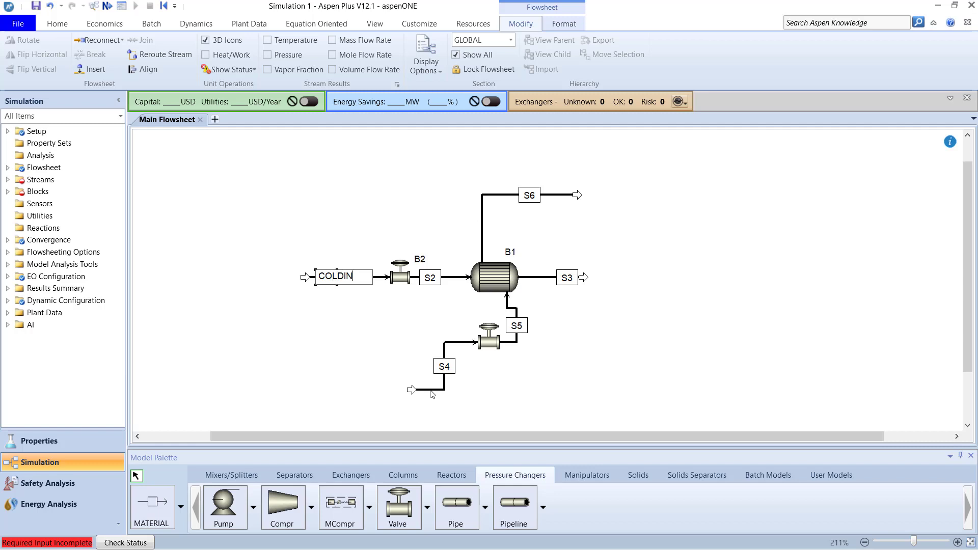
pyautogui.press('Return')
pyautogui.doubleClick(573, 278)
pyautogui.write('COLD')
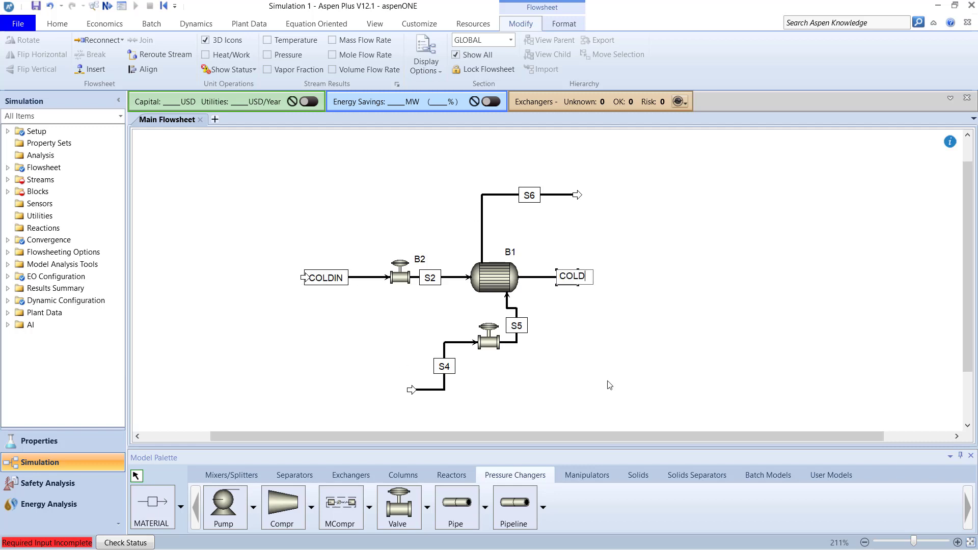
pyautogui.write('OUT')
pyautogui.press('Return')
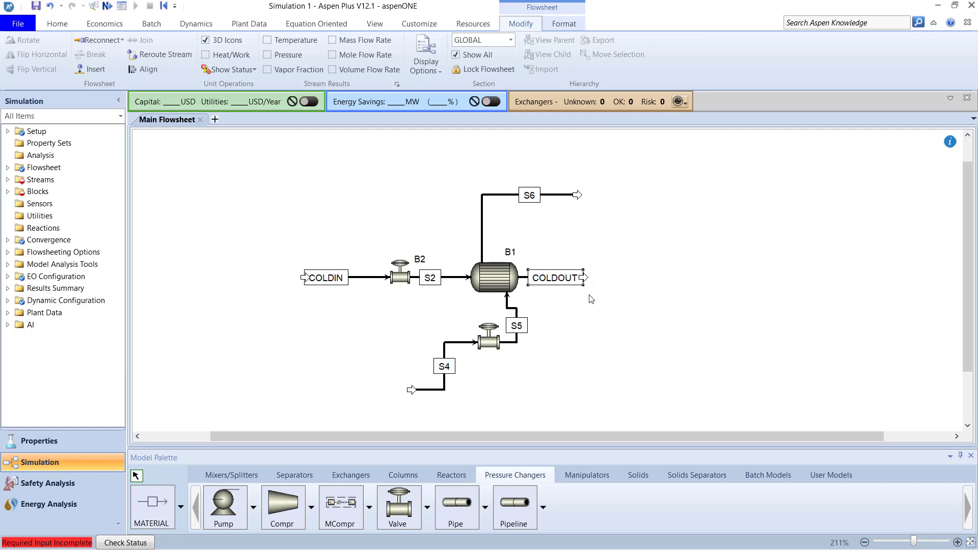
pyautogui.moveTo(586, 278)
pyautogui.mouseDown()
pyautogui.moveTo(620, 277)
pyautogui.moveTo(571, 279)
pyautogui.mouseUp()
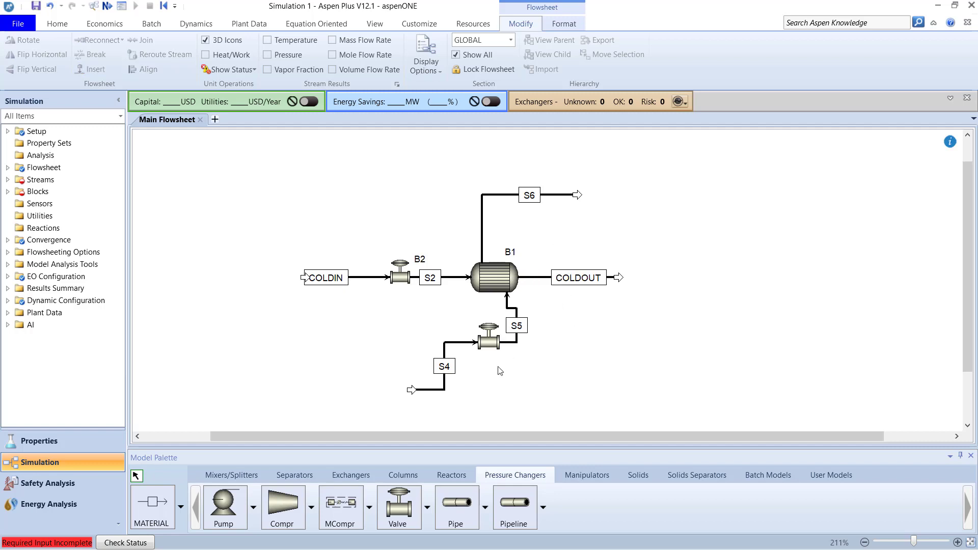
# Rename the feed stream S4 as HOTIN and the exchanger's hot outlet stream S6 as HOTOUT.
pyautogui.doubleClick(444, 367)
pyautogui.write('HOTIN')
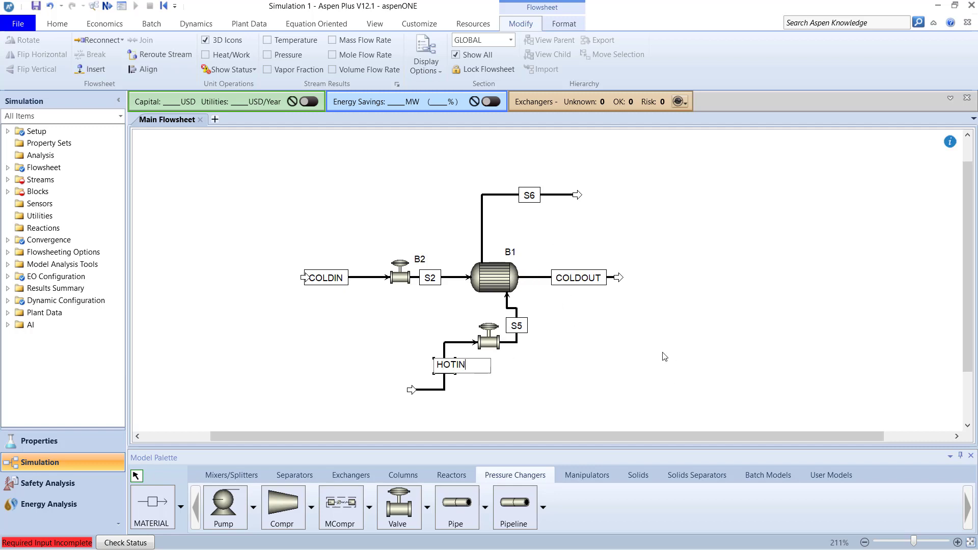
pyautogui.press('Return')
pyautogui.doubleClick(529, 195)
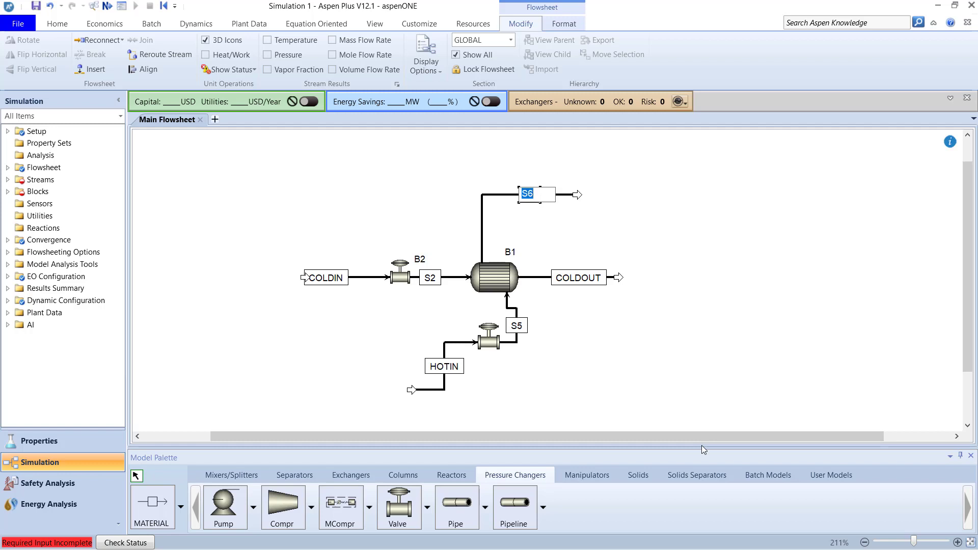
pyautogui.write('HOTOUT')
pyautogui.press('Return')
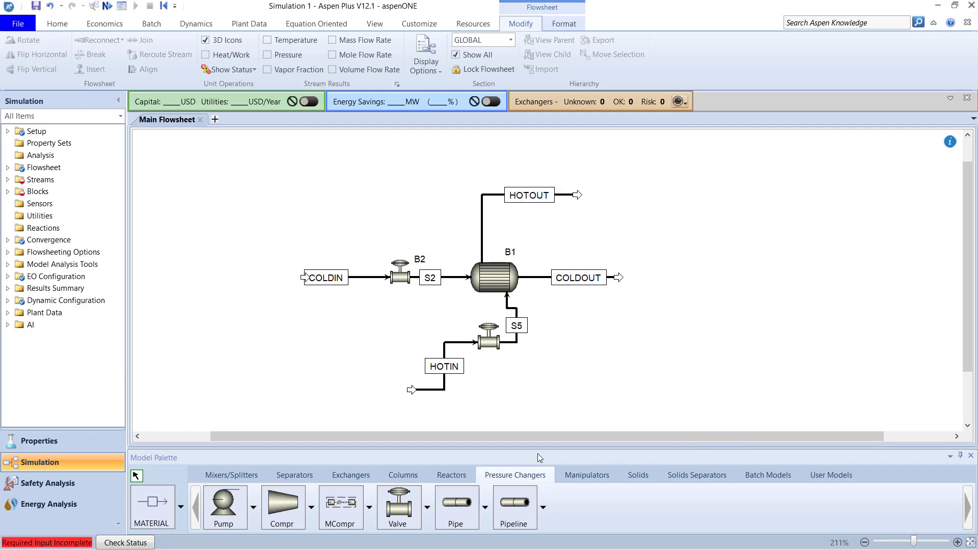
# Rearrange the hot-side feed by moving valve B3 lower, straightening stream S5 up to the exchanger and aligning HOTIN with the valve.
pyautogui.moveTo(410, 396); pyautogui.dragTo(381, 343)
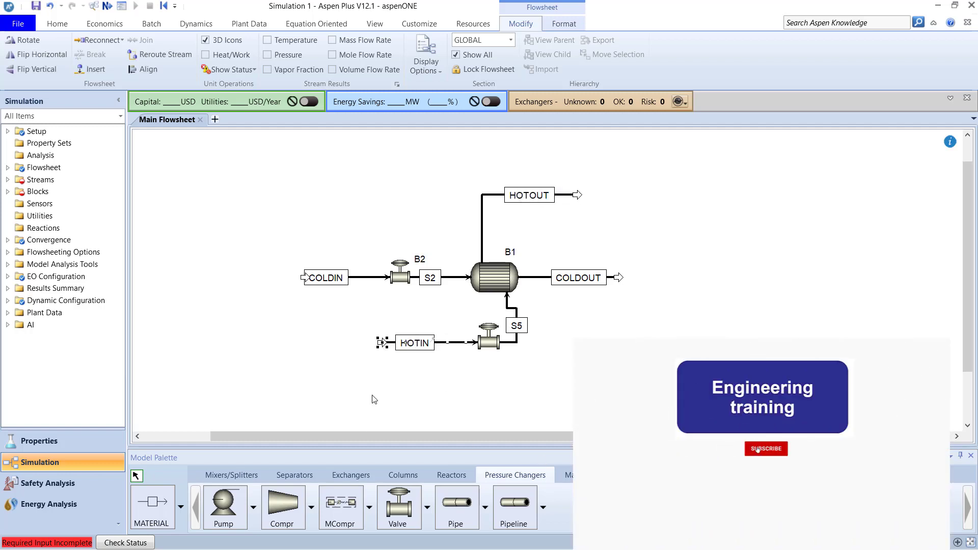
pyautogui.moveTo(488, 347); pyautogui.dragTo(482, 376)
pyautogui.click(540, 381)
pyautogui.moveTo(517, 326); pyautogui.dragTo(505, 331)
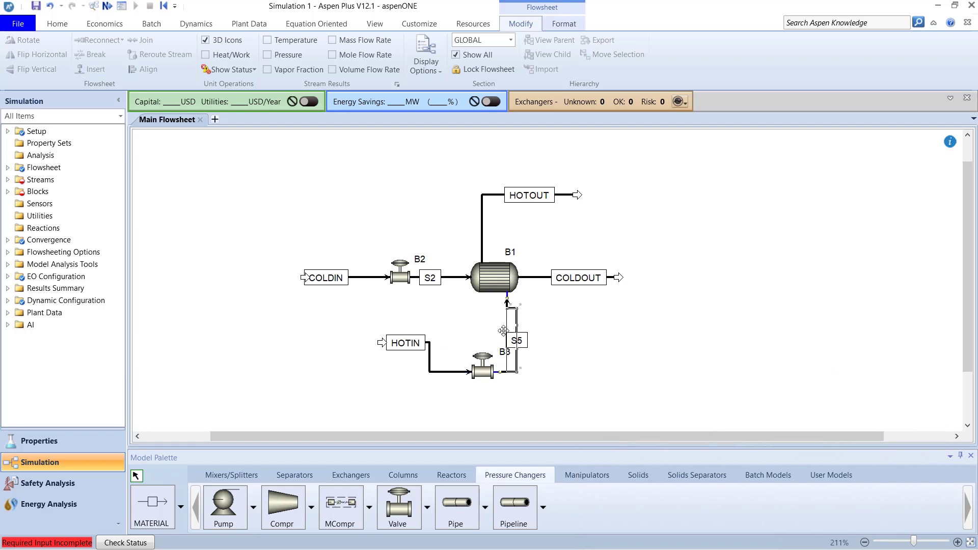
pyautogui.click(582, 358)
pyautogui.moveTo(482, 368); pyautogui.dragTo(465, 368)
pyautogui.moveTo(381, 343); pyautogui.dragTo(370, 372)
# Rename valve B3 as VLV2 with its label below the valve, and valve B2 as VLV1 with its label above.
pyautogui.moveTo(488, 352); pyautogui.dragTo(464, 392)
pyautogui.doubleClick(464, 390)
pyautogui.write('VLV2')
pyautogui.press('Return')
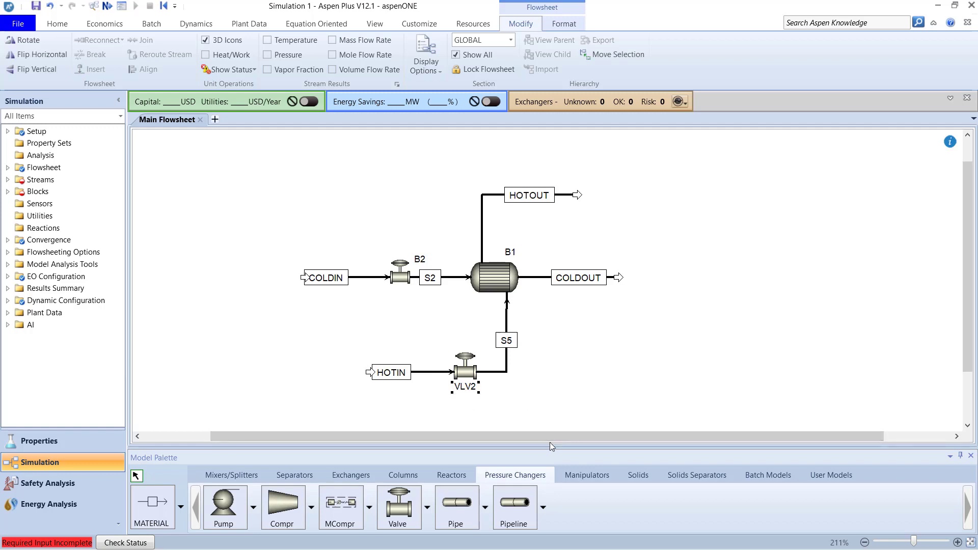
pyautogui.moveTo(420, 259); pyautogui.dragTo(401, 251)
pyautogui.doubleClick(401, 250)
pyautogui.write('VLV1')
pyautogui.press('Return')
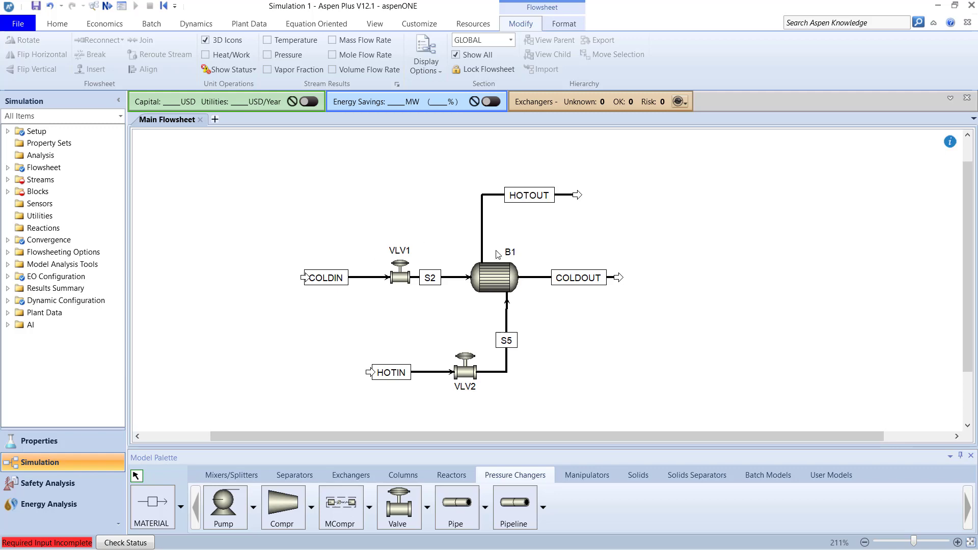
# Rename the heat exchanger block B1 as HE.
pyautogui.doubleClick(510, 252)
pyautogui.write('HE')
pyautogui.press('Return')
# Specify stream COLDIN at 25 C and 5 bar with a WATER mole flow of 100 kmol/hr.
pyautogui.click(107, 6)
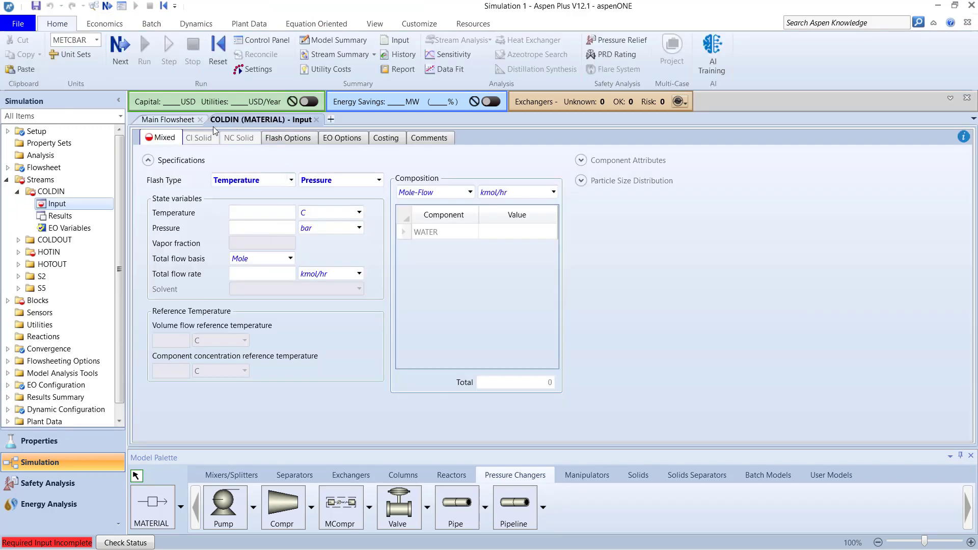
pyautogui.click(276, 213)
pyautogui.click(286, 226)
pyautogui.click(499, 232)
pyautogui.write('100')
pyautogui.press('Return')
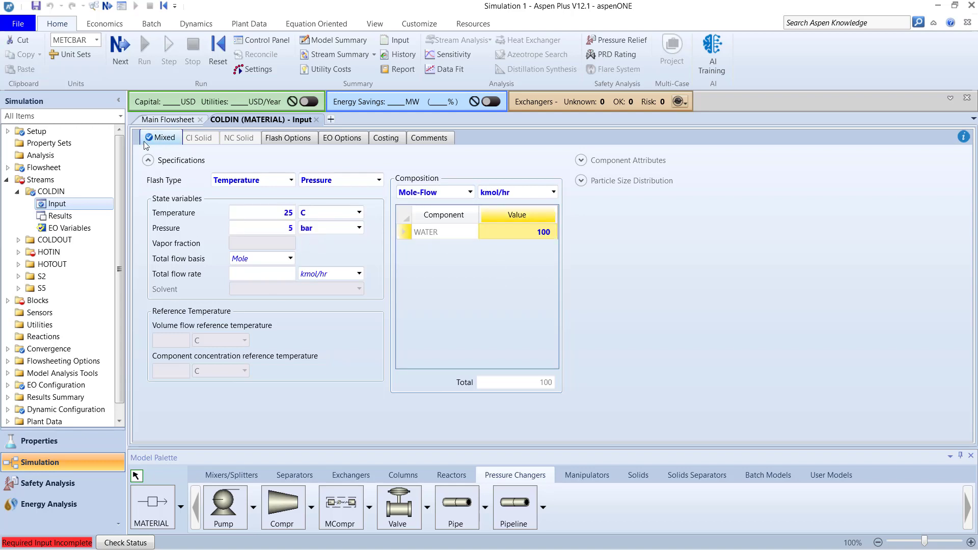
# Specify stream HOTIN at 90 C and 5 bar with a WATER mole flow of 100 kmol/hr.
pyautogui.click(120, 47)
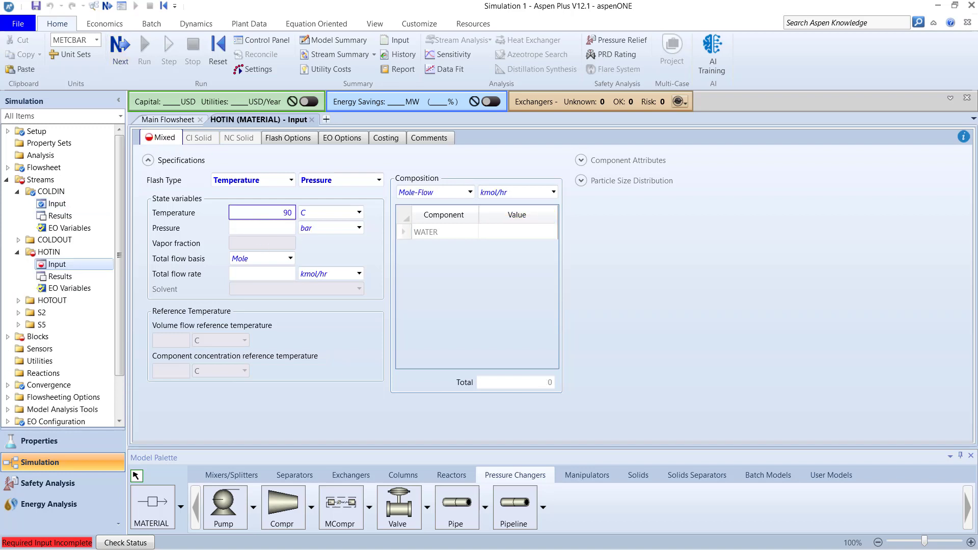
pyautogui.press('Tab')
pyautogui.write('5')
pyautogui.press('Return')
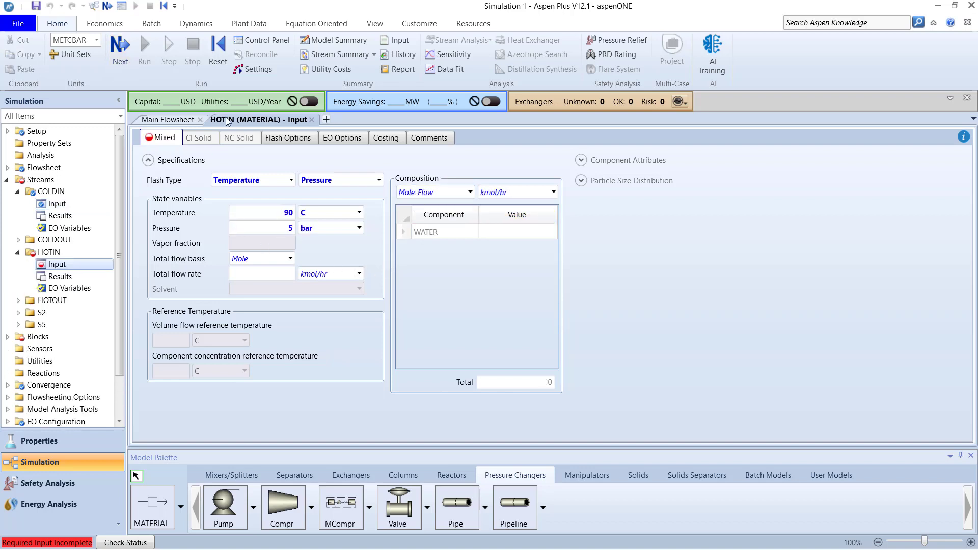
pyautogui.click(507, 234)
pyautogui.write('100')
pyautogui.press('Return')
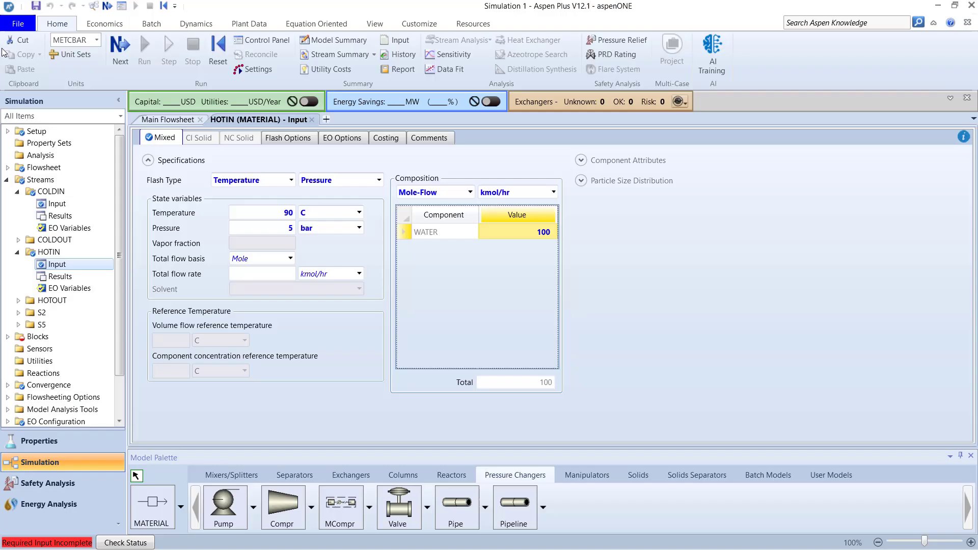
# Specify block HE by cold stream outlet temperature at 40 C, checking the example in the PowerPoint slide show.
pyautogui.click(120, 48)
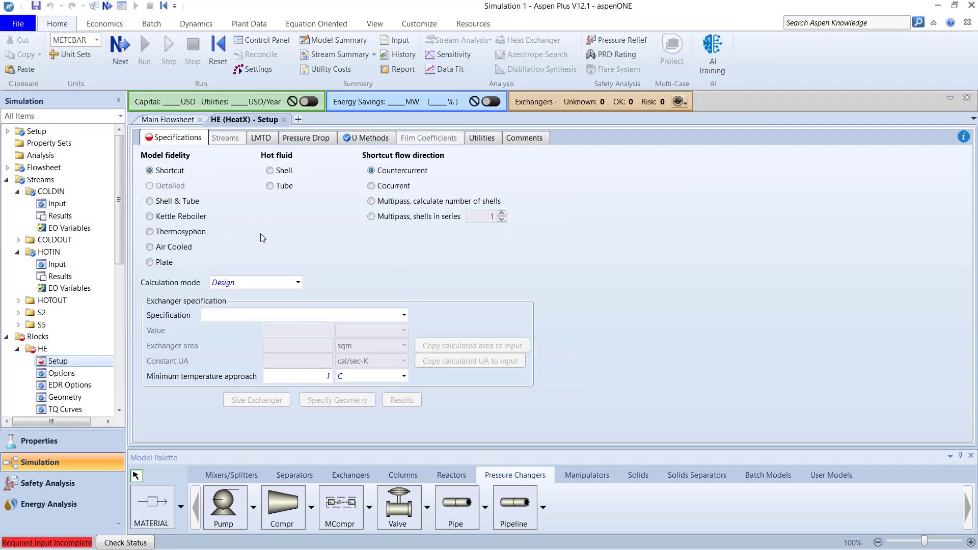
pyautogui.click(404, 314)
pyautogui.click(255, 406)
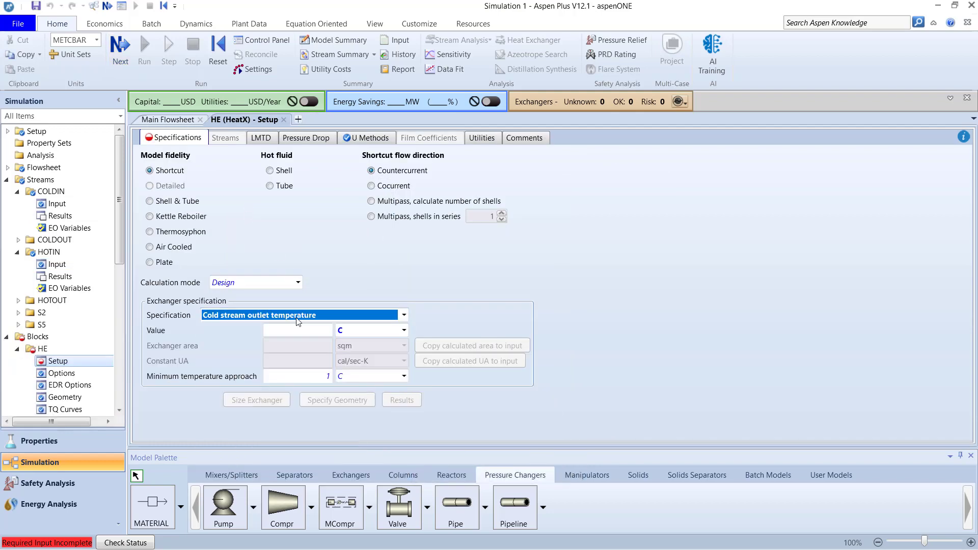
pyautogui.press('super')
pyautogui.moveTo(492, 540)
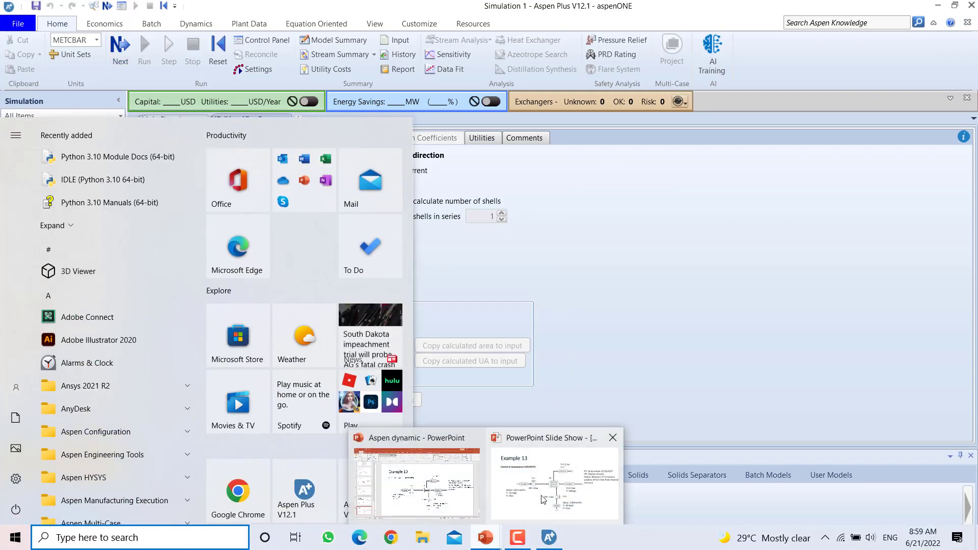
pyautogui.click(555, 479)
pyautogui.hotkey('alt', 'Tab')
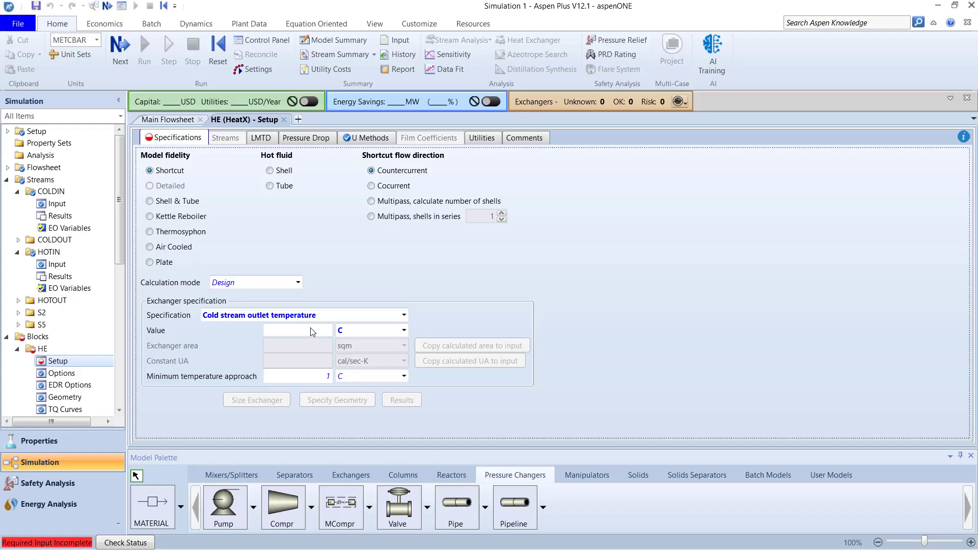
pyautogui.click(311, 329)
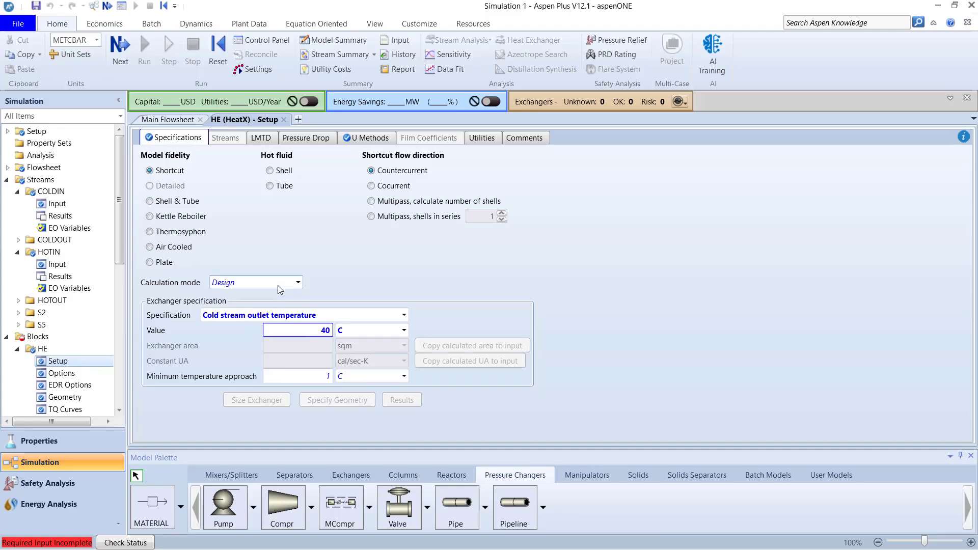
# Set the outlet pressure of HE to 2.5 bar on both the hot side and the cold side.
pyautogui.click(325, 142)
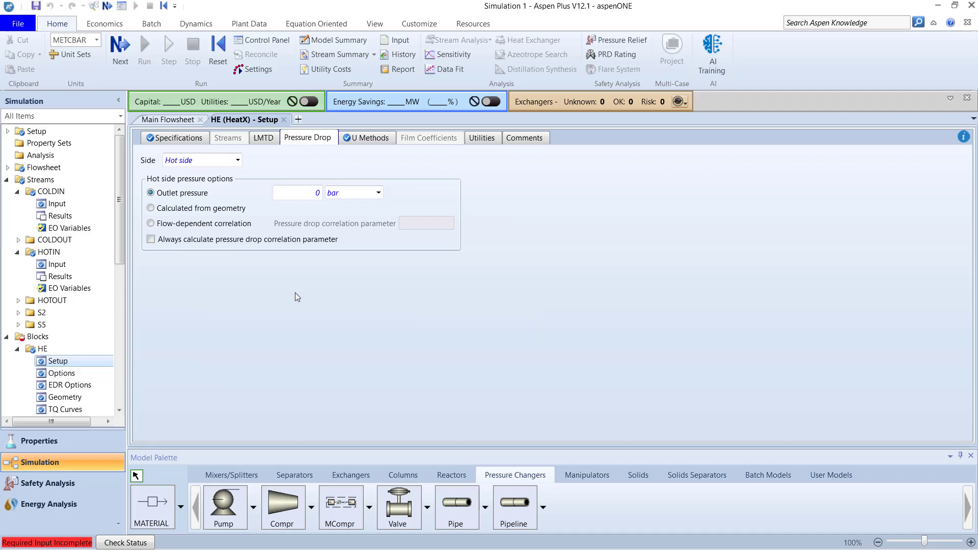
pyautogui.hotkey('alt', 'Tab')
pyautogui.hotkey('alt', 'Tab')
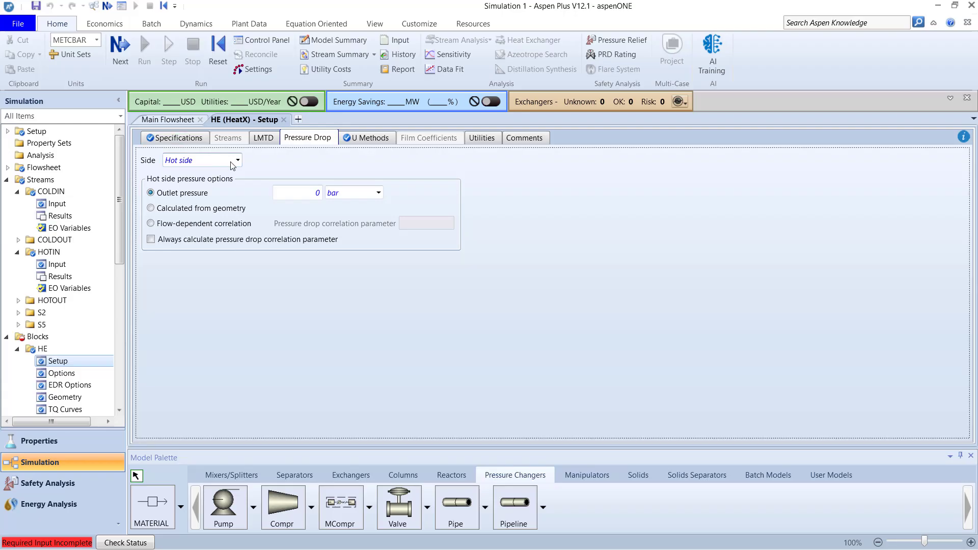
pyautogui.write('2.5')
pyautogui.press('Return')
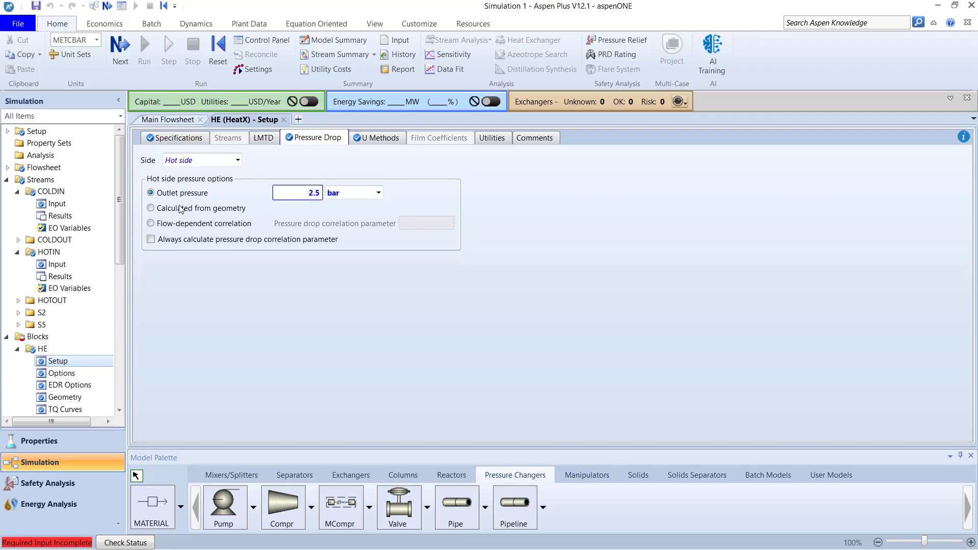
pyautogui.click(224, 160)
pyautogui.click(179, 187)
pyautogui.click(304, 195)
pyautogui.write('2')
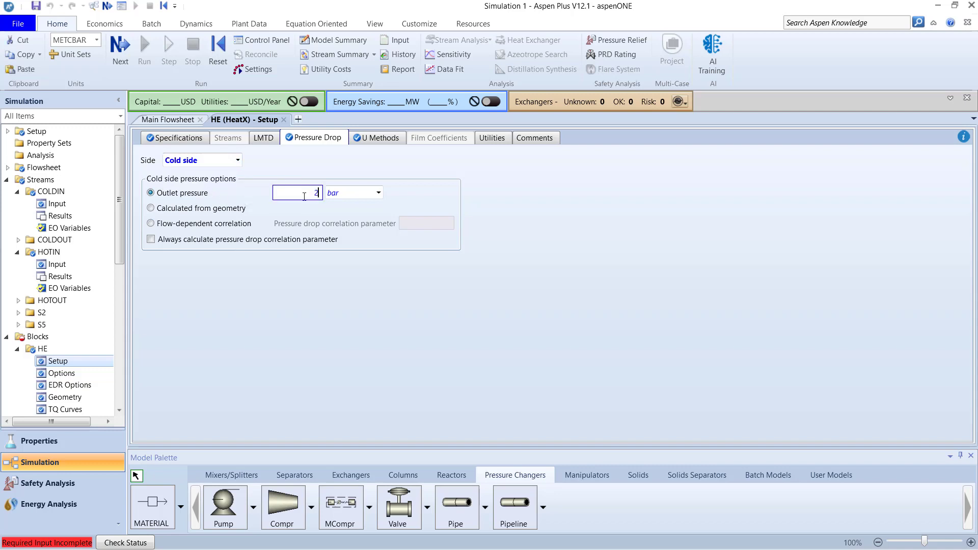
pyautogui.write('.5')
# Specify valve VLV1 with a pressure drop of 2 bar and Liquid-Only valid phases.
pyautogui.click(120, 46)
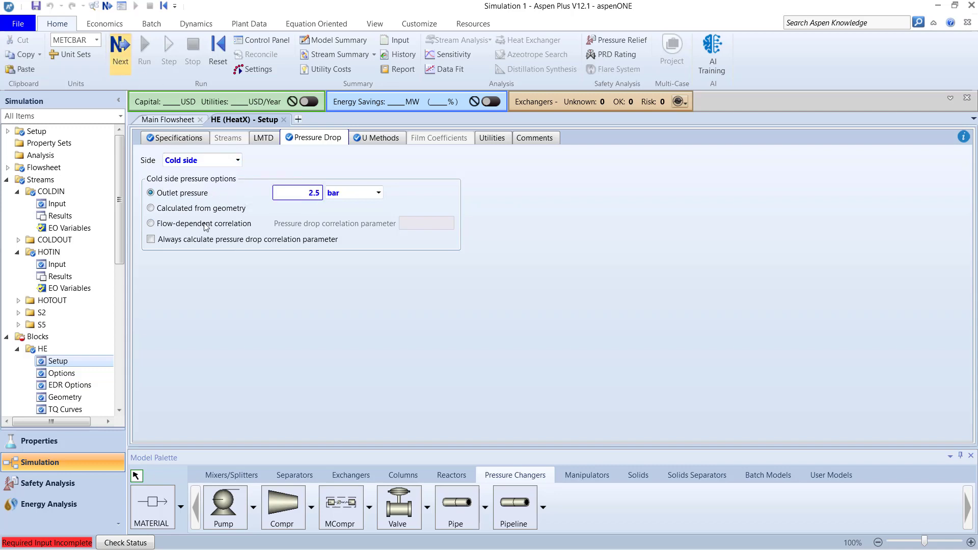
pyautogui.click(192, 257)
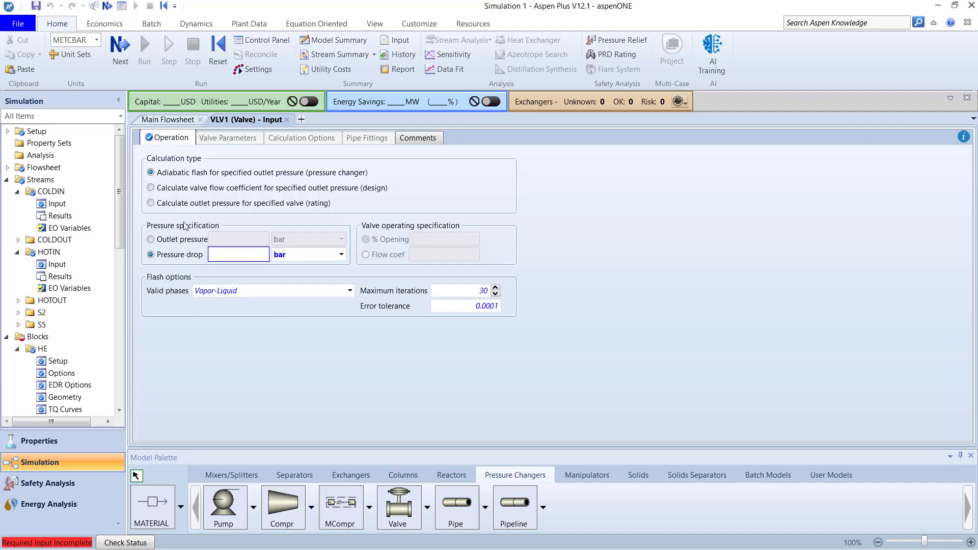
pyautogui.write('2')
pyautogui.click(349, 290)
pyautogui.click(219, 317)
# Specify valve VLV2 with a pressure drop of 2 bar and Liquid-Only valid phases.
pyautogui.click(120, 46)
pyautogui.click(150, 254)
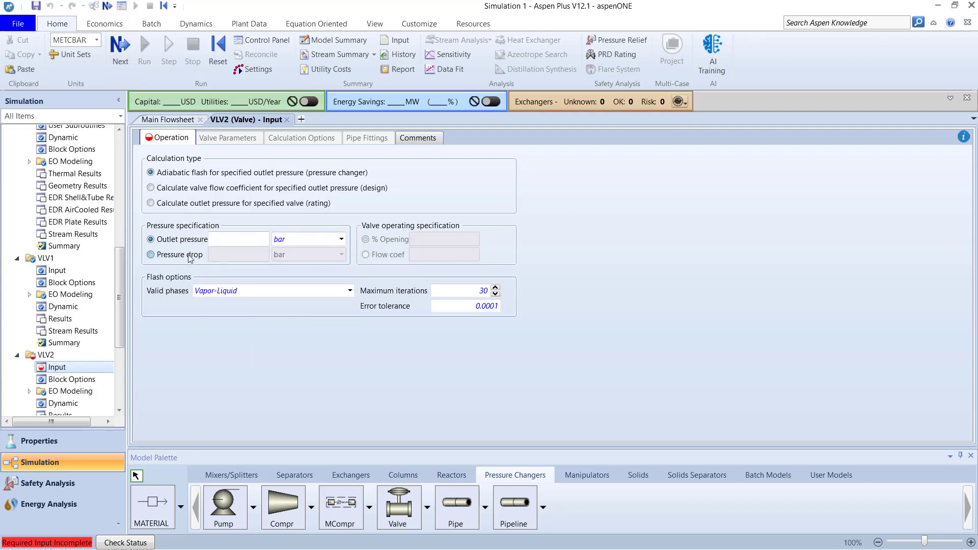
pyautogui.click(239, 254)
pyautogui.write('2')
pyautogui.click(349, 291)
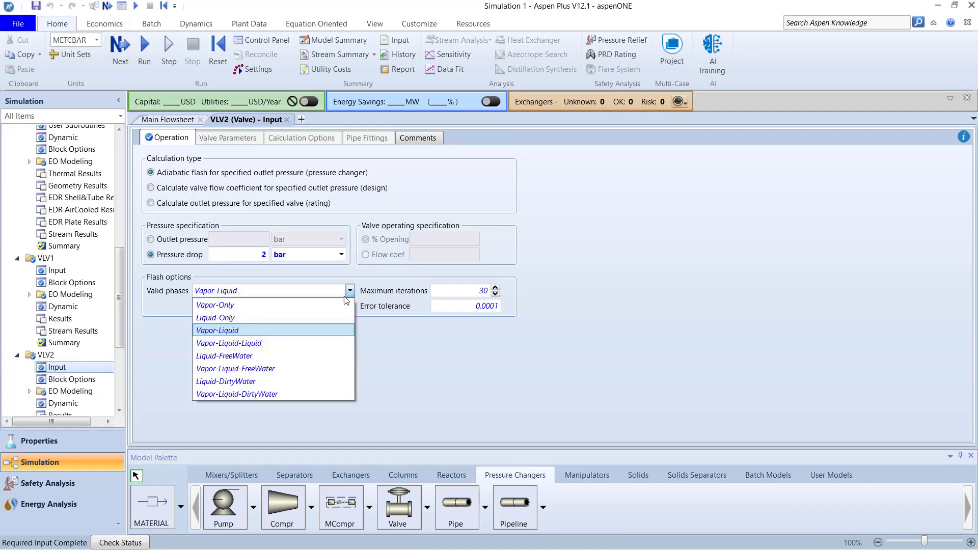
pyautogui.click(219, 318)
# Run the simulation and return to the main flowsheet.
pyautogui.click(121, 47)
pyautogui.click(561, 307)
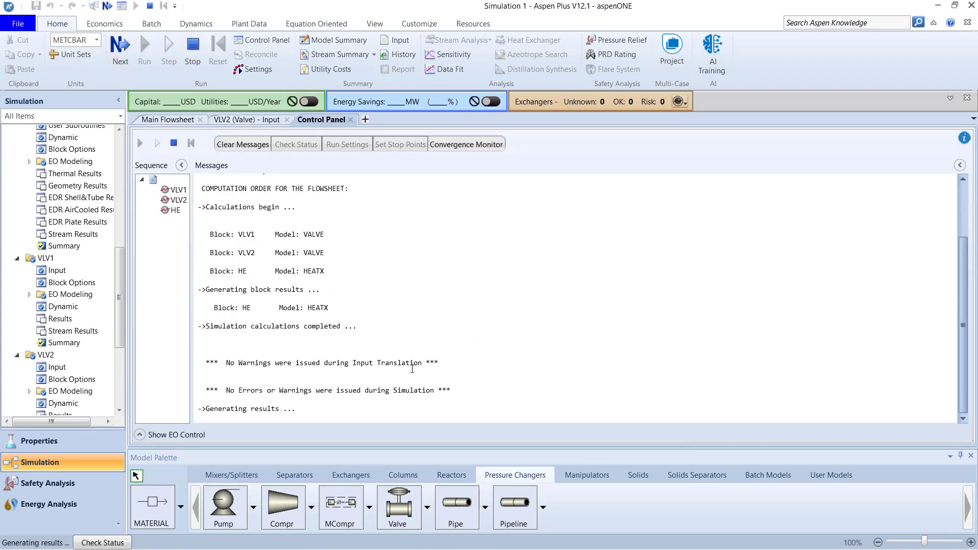
pyautogui.click(164, 120)
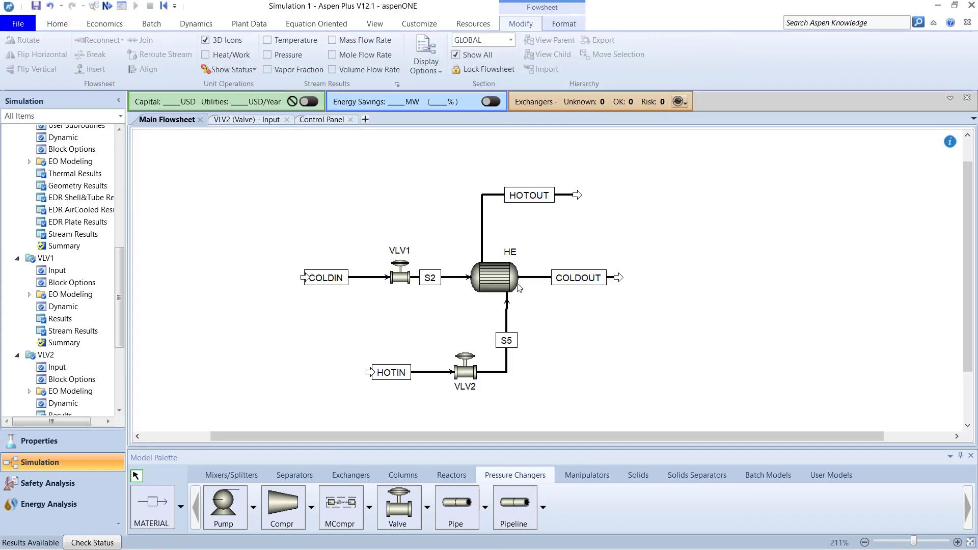
# View the thermal results summary and the exchanger details of block HE.
pyautogui.rightClick(500, 282)
pyautogui.click(517, 307)
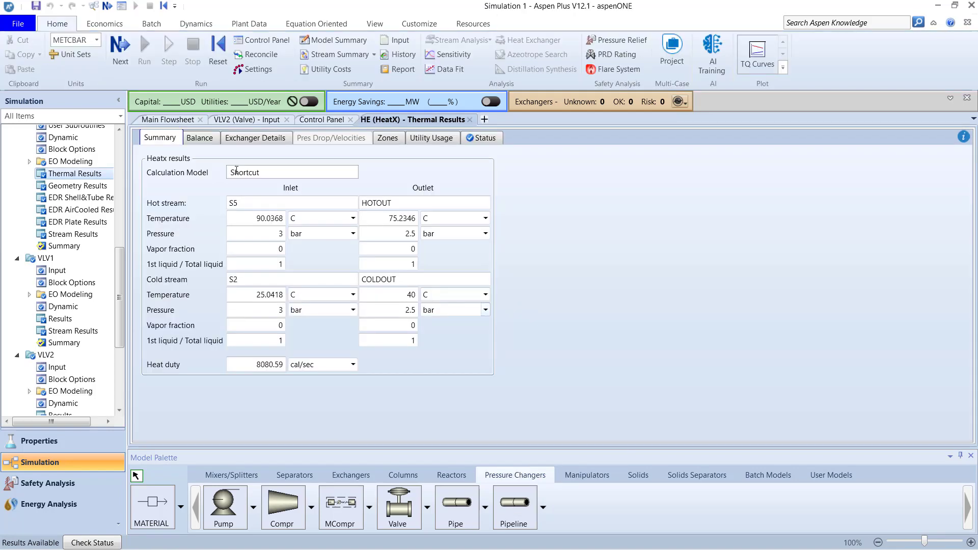
pyautogui.click(256, 137)
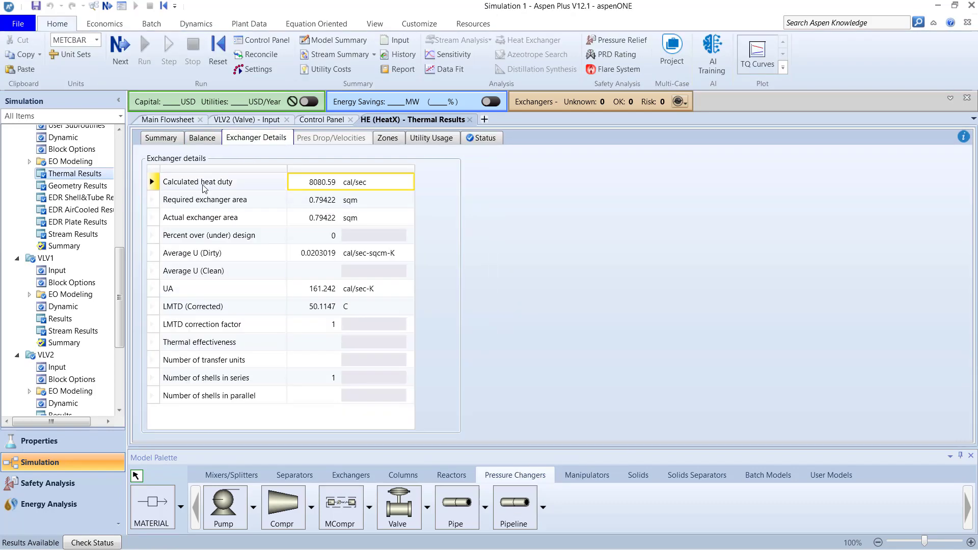
# Display the calculated heat duty in kW and review the exchanger areas, average U, UA and corrected LMTD.
pyautogui.click(402, 182)
pyautogui.click(350, 310)
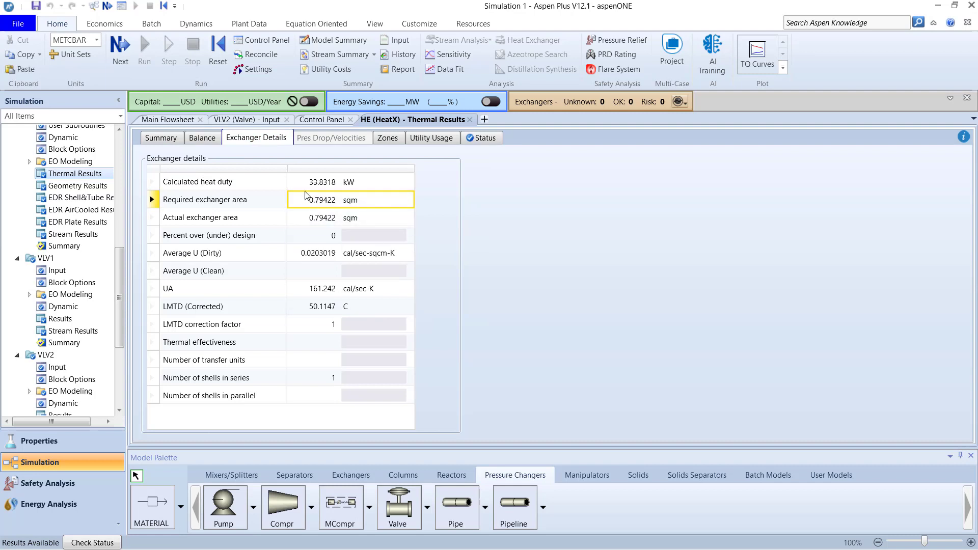
pyautogui.click(352, 200)
pyautogui.click(256, 222)
pyautogui.click(329, 220)
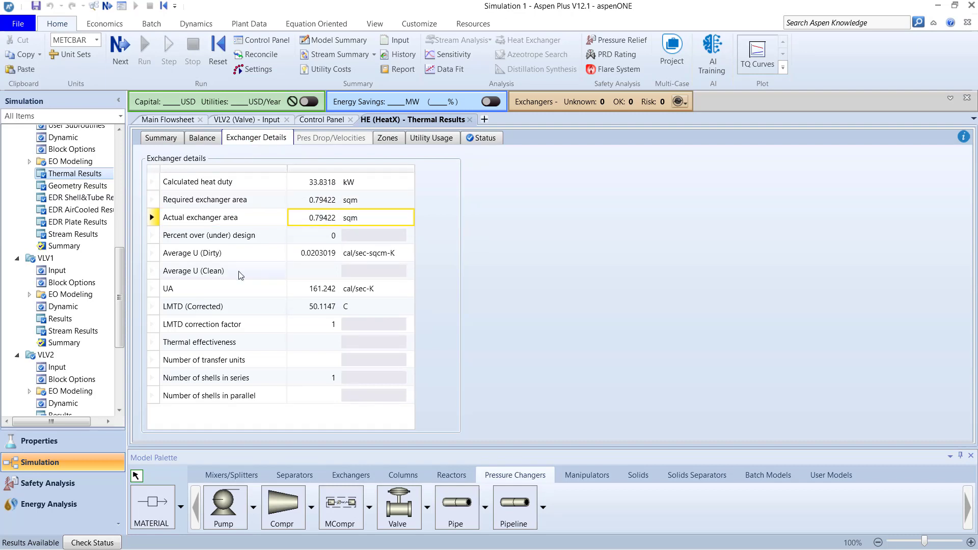
pyautogui.click(196, 252)
pyautogui.click(305, 251)
pyautogui.click(320, 289)
pyautogui.click(182, 309)
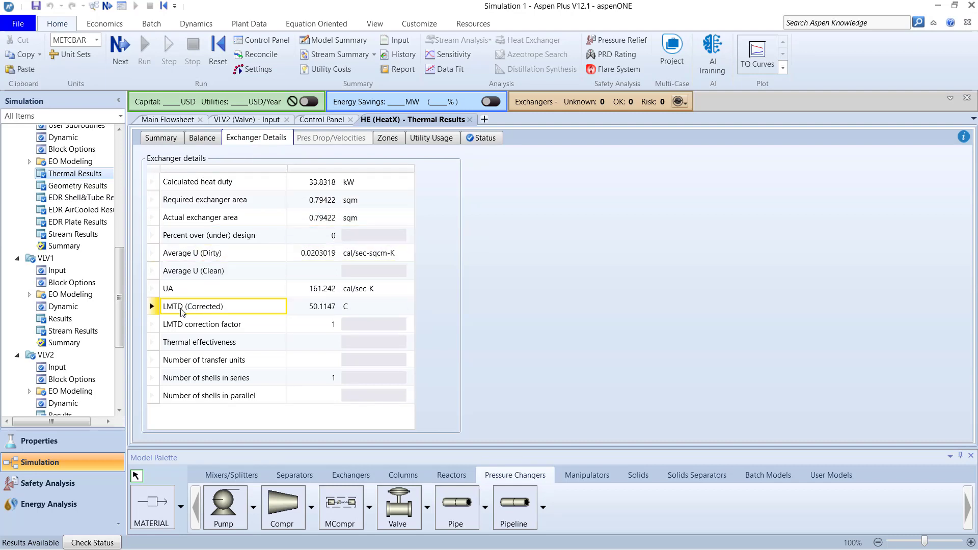
# Return to the main flowsheet and close the valve input, control panel and thermal results pages.
pyautogui.click(158, 121)
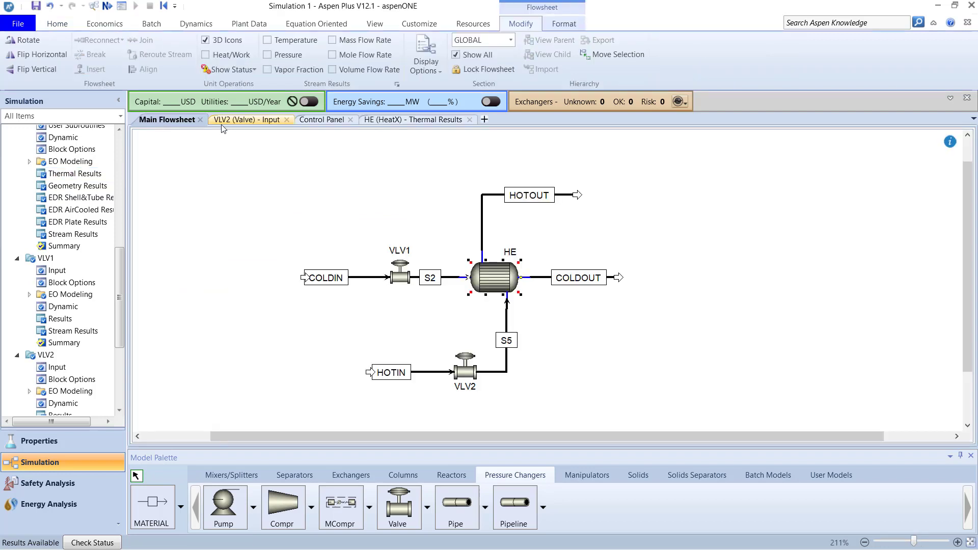
pyautogui.click(287, 120)
pyautogui.click(265, 120)
pyautogui.click(319, 120)
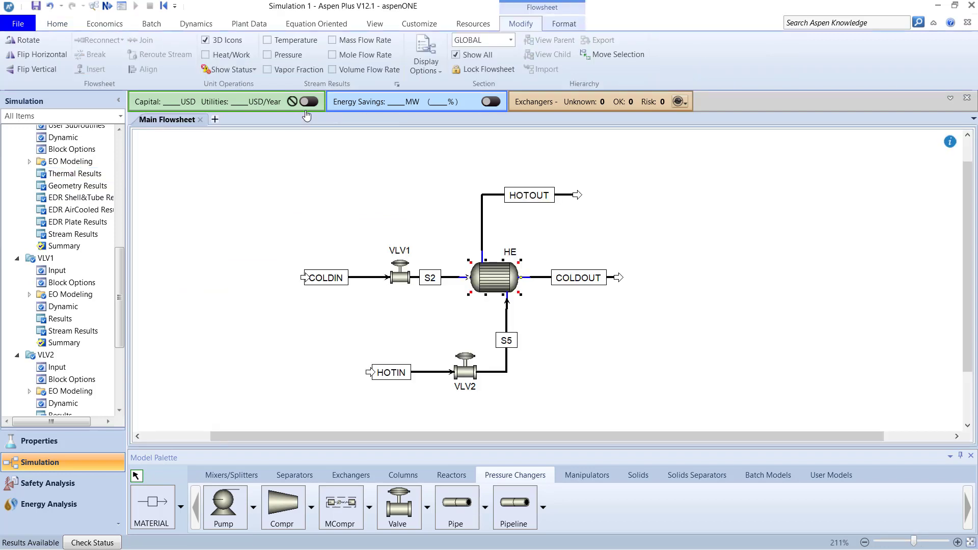
# Enable Dynamic Mode and run the Pressure Checker on the flowsheet.
pyautogui.click(197, 23)
pyautogui.click(22, 54)
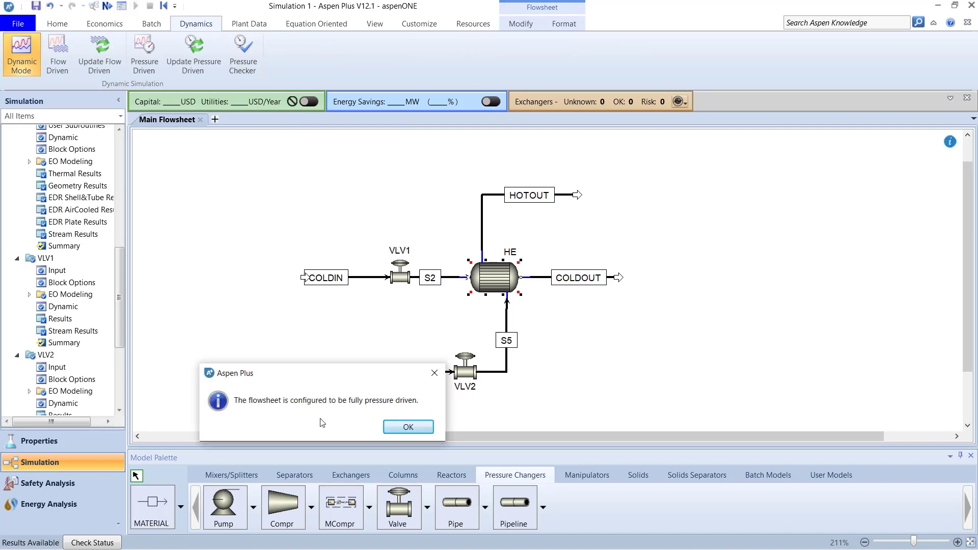
pyautogui.click(404, 423)
# Export the flowsheet as the pressure-driven dynamics file EX11 and open it maximized in Aspen Plus Dynamics.
pyautogui.click(153, 59)
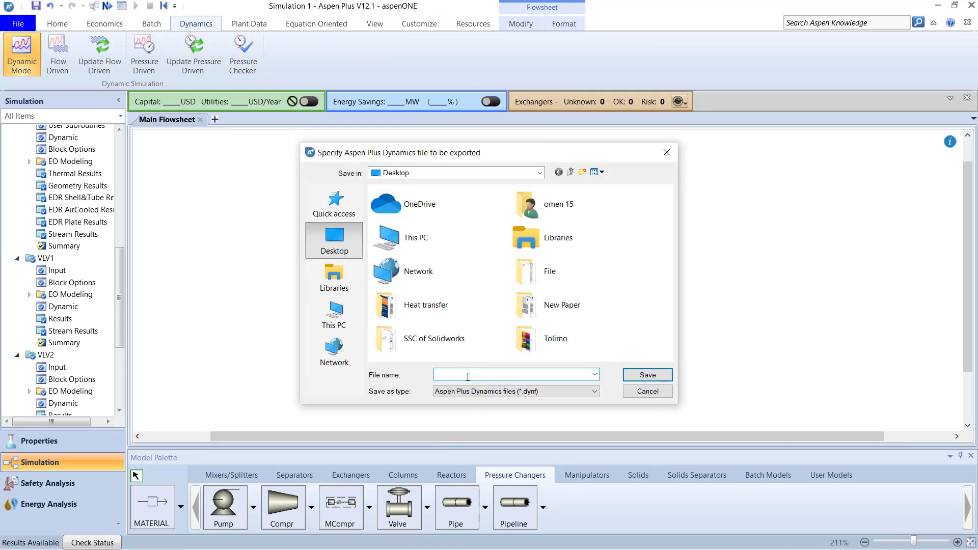
pyautogui.press('Return')
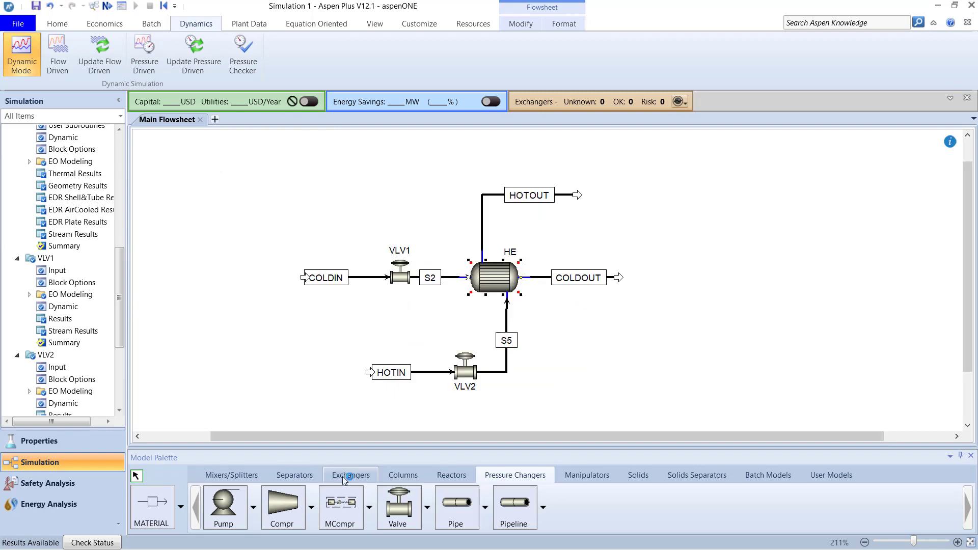
pyautogui.press('super')
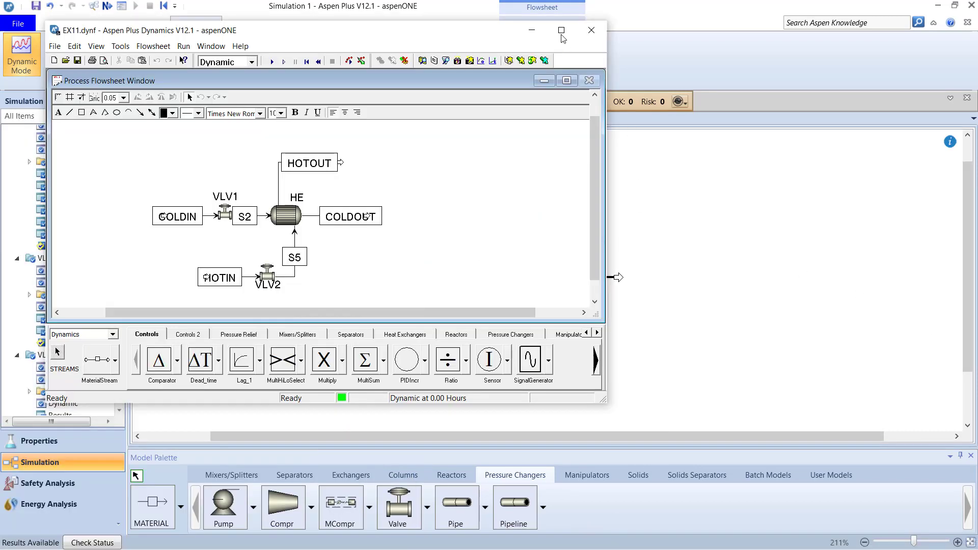
pyautogui.click(563, 34)
# Centre the whole flowsheet on the canvas and shift the COLDOUT stream closer to exchanger HE.
pyautogui.moveTo(391, 327); pyautogui.dragTo(66, 113)
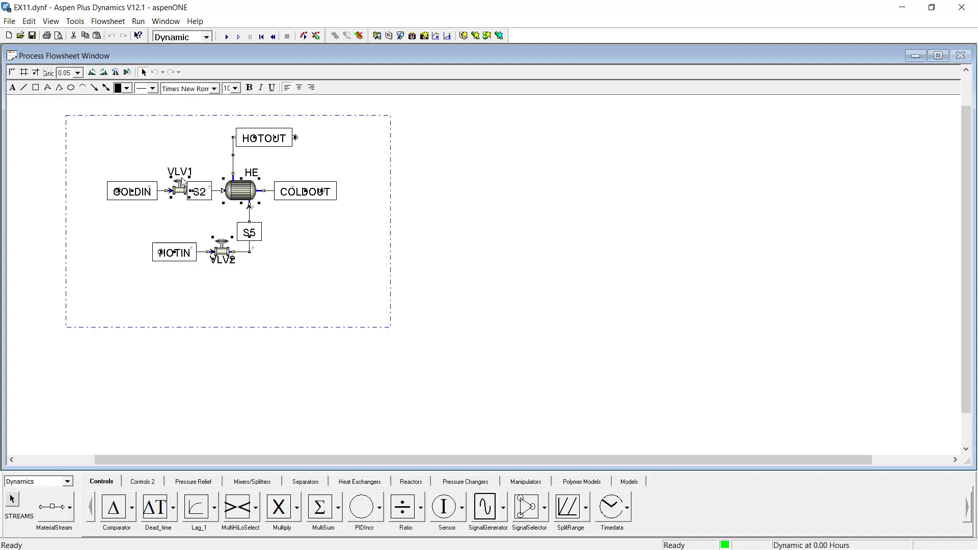
pyautogui.scroll(2, 605, 312)
pyautogui.click(605, 312)
pyautogui.moveTo(613, 225); pyautogui.dragTo(585, 226)
# Place a PIDIncr controller below COLDOUT, rename it TC and position it under the stream.
pyautogui.click(356, 509)
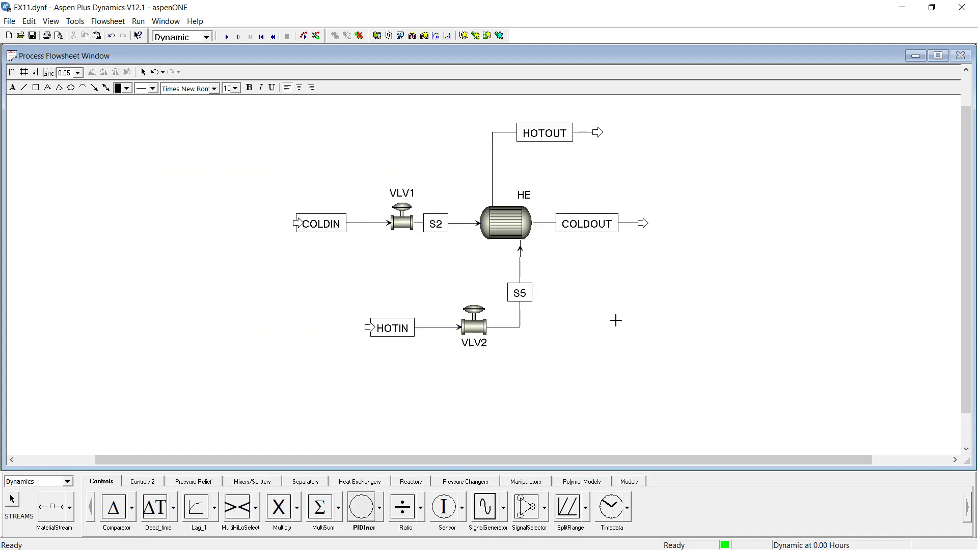
pyautogui.click(605, 270)
pyautogui.rightClick(613, 256)
pyautogui.click(665, 392)
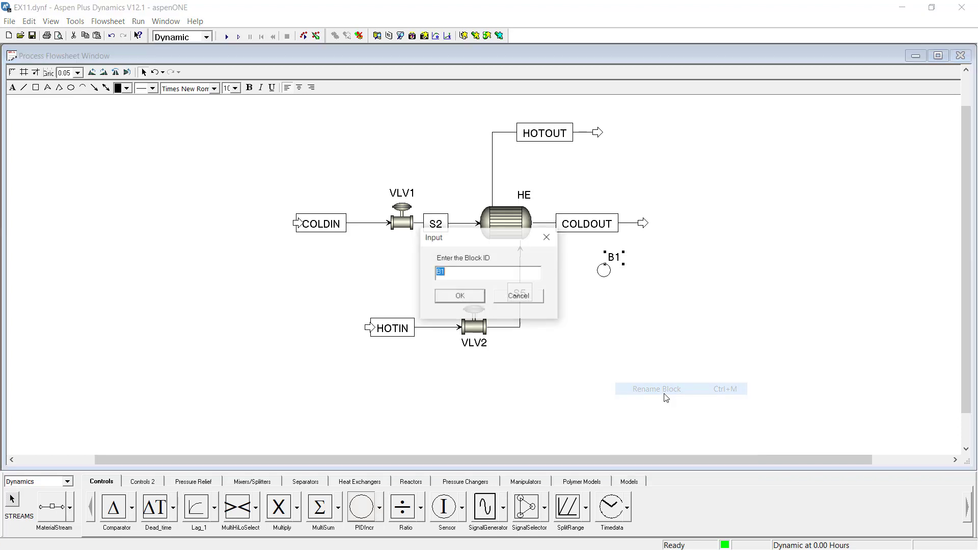
pyautogui.write('TC')
pyautogui.press('Return')
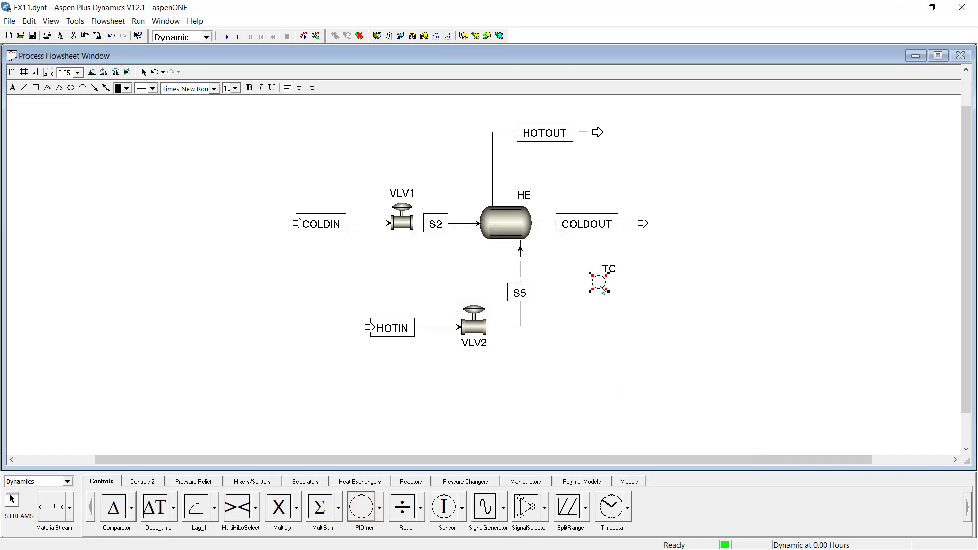
# Connect a control signal from the COLDOUT temperature to the process variable (PV) of controller TC.
pyautogui.click(69, 507)
pyautogui.click(134, 433)
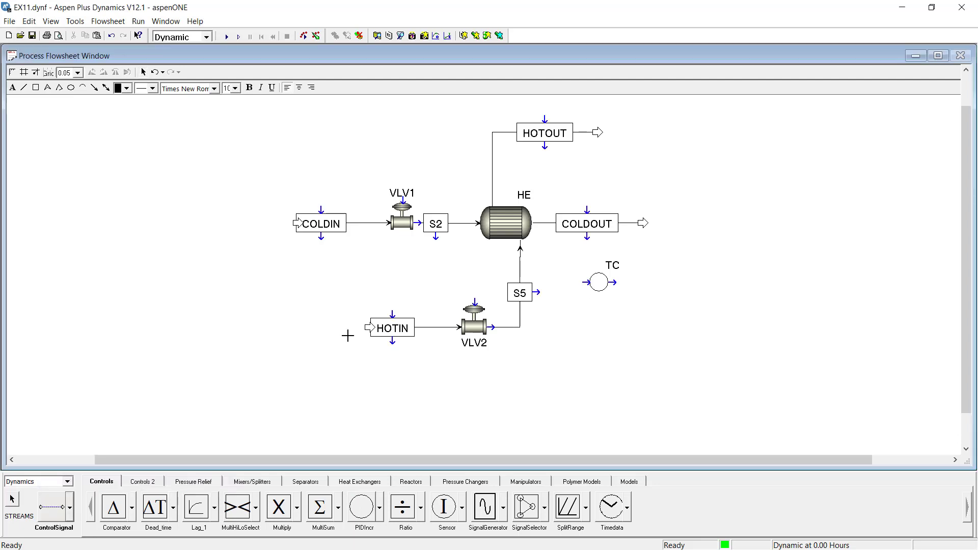
pyautogui.click(586, 238)
pyautogui.click(428, 275)
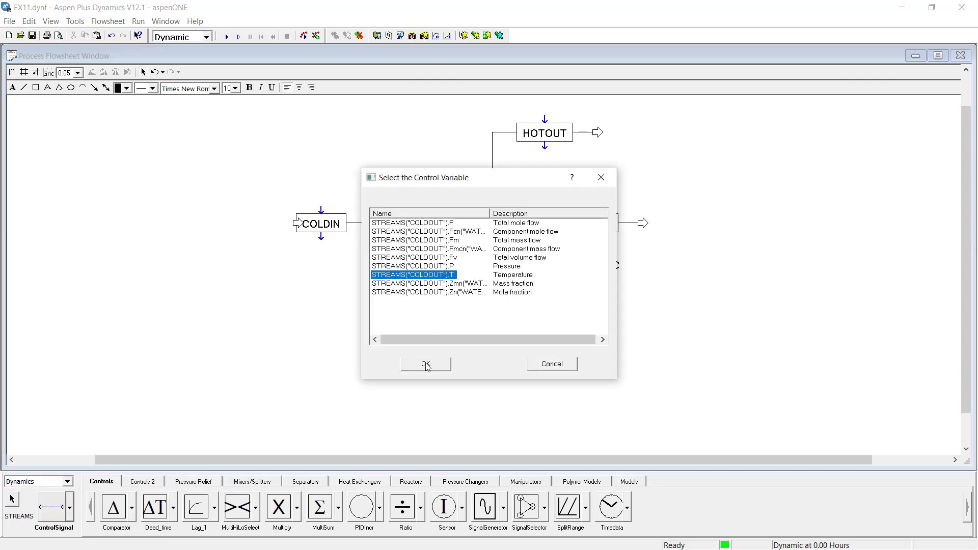
pyautogui.click(426, 363)
pyautogui.click(586, 289)
pyautogui.click(388, 222)
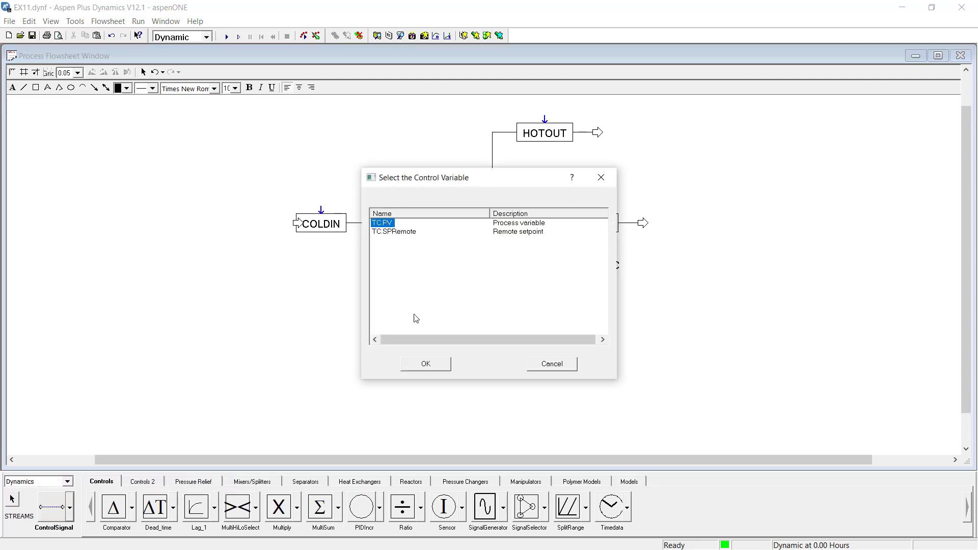
pyautogui.click(427, 363)
# Connect the controller output (OP) of TC to valve VLV2 with a control signal.
pyautogui.click(614, 282)
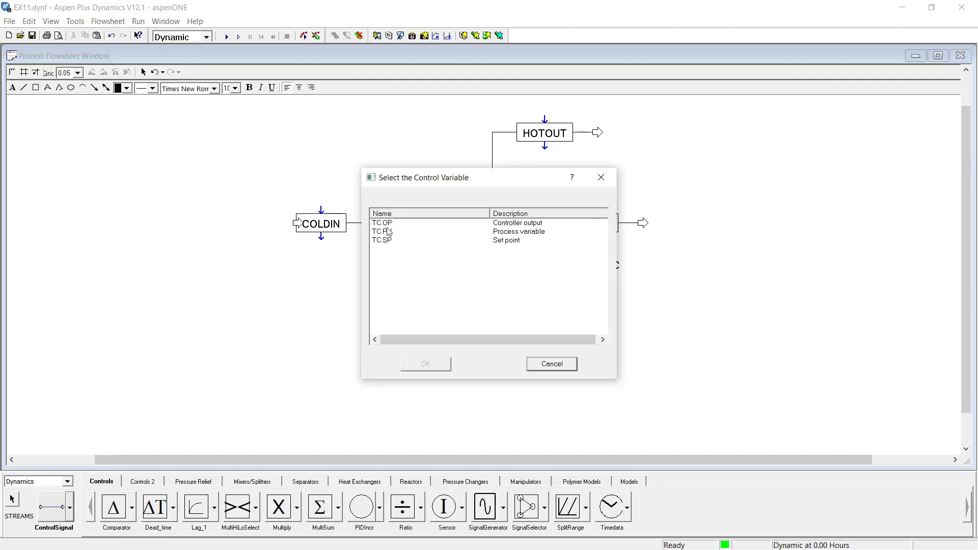
pyautogui.click(388, 223)
pyautogui.click(426, 363)
pyautogui.click(475, 302)
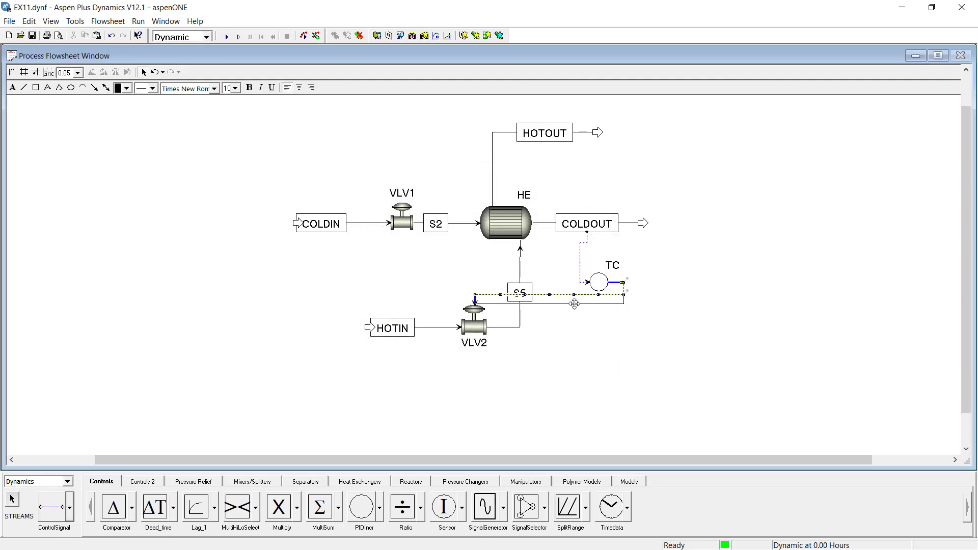
# Mirror controller TC so its output faces VLV2, and reposition TC, S5 and HOTIN to tidy the flowsheet.
pyautogui.click(600, 286)
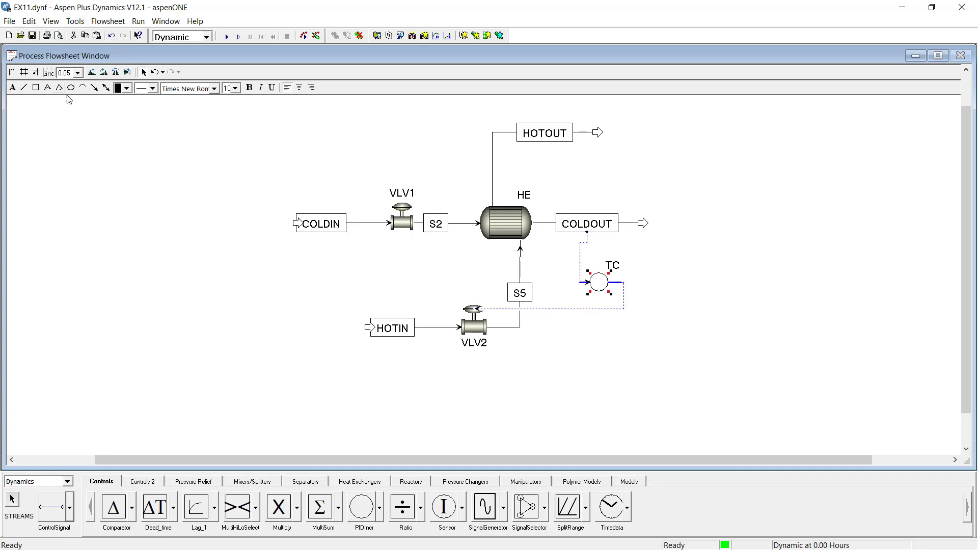
pyautogui.click(116, 75)
pyautogui.moveTo(602, 279); pyautogui.dragTo(541, 279)
pyautogui.click(580, 343)
pyautogui.moveTo(522, 293)
pyautogui.mouseDown()
pyautogui.moveTo(525, 308)
pyautogui.moveTo(537, 285)
pyautogui.mouseUp()
pyautogui.click(572, 324)
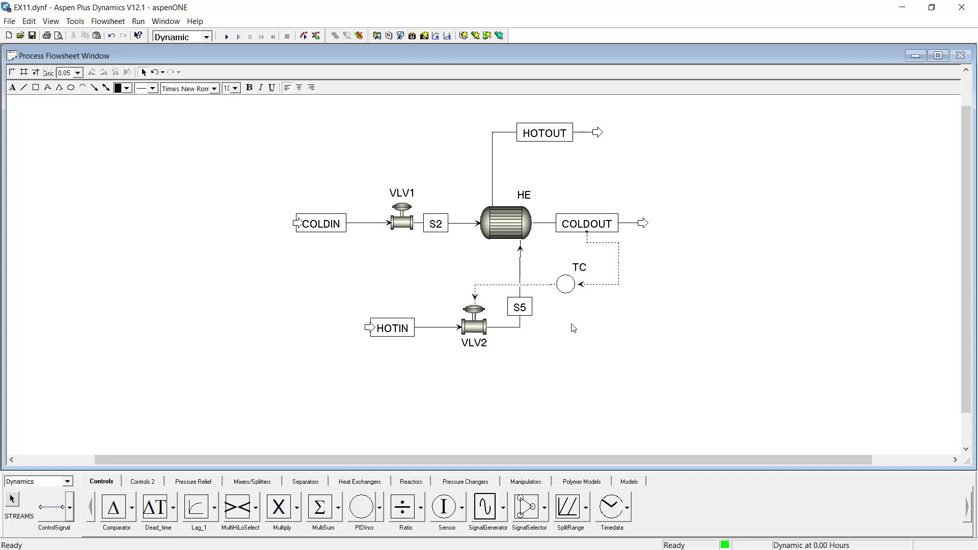
pyautogui.scroll(1, 570, 324)
pyautogui.moveTo(393, 332); pyautogui.dragTo(417, 333)
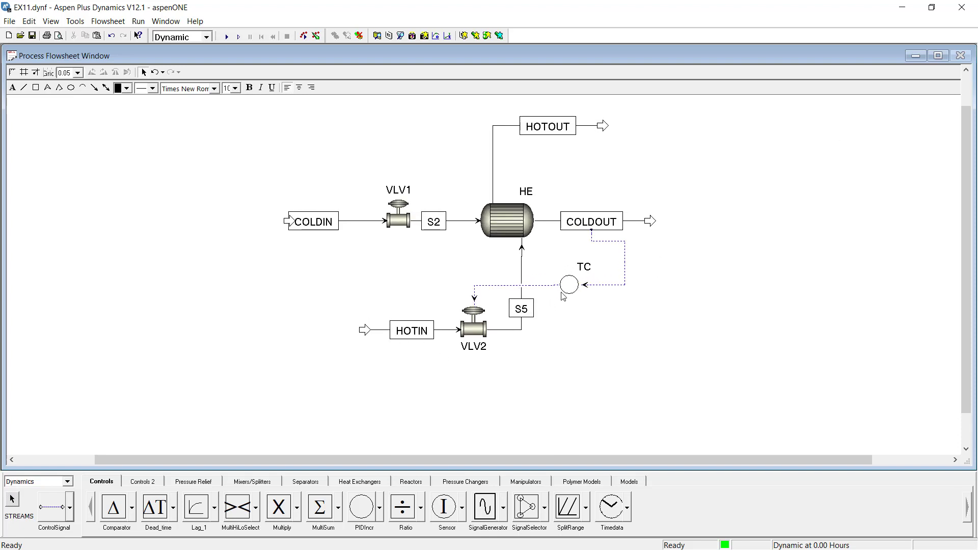
# Open the TC faceplate and configuration, initialize the controller values and set the controller action to Reverse.
pyautogui.doubleClick(566, 286)
pyautogui.click(191, 172)
pyautogui.click(254, 409)
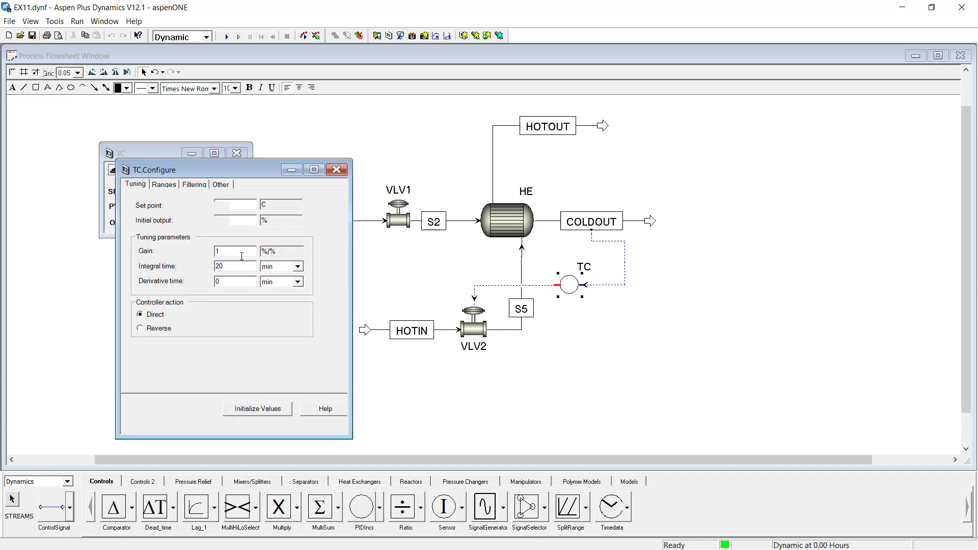
pyautogui.moveTo(248, 171); pyautogui.dragTo(402, 169)
pyautogui.click(217, 195)
pyautogui.click(307, 329)
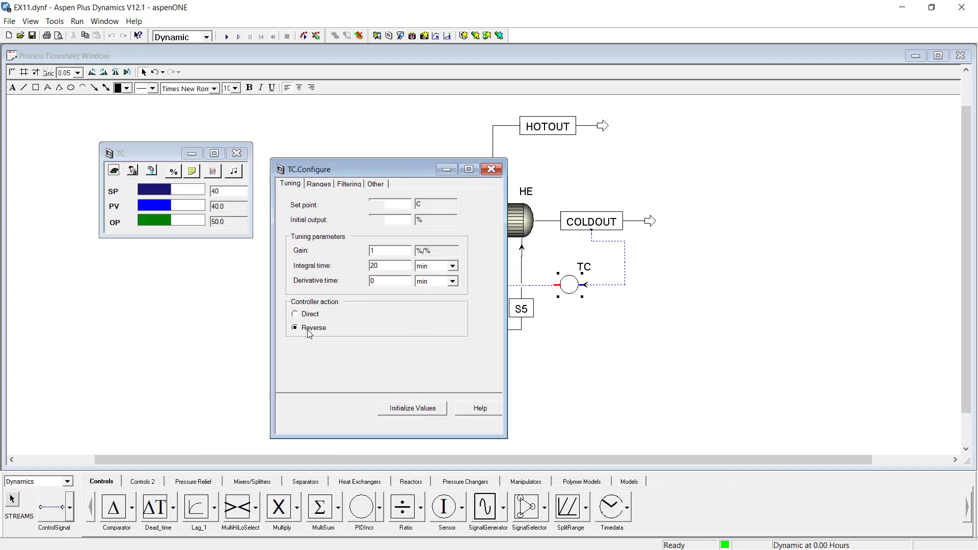
# Switch to the Example 13 slide to check TC's control specification, and return to Aspen Plus Dynamics.
pyautogui.press('super')
pyautogui.moveTo(488, 537)
pyautogui.click(563, 473)
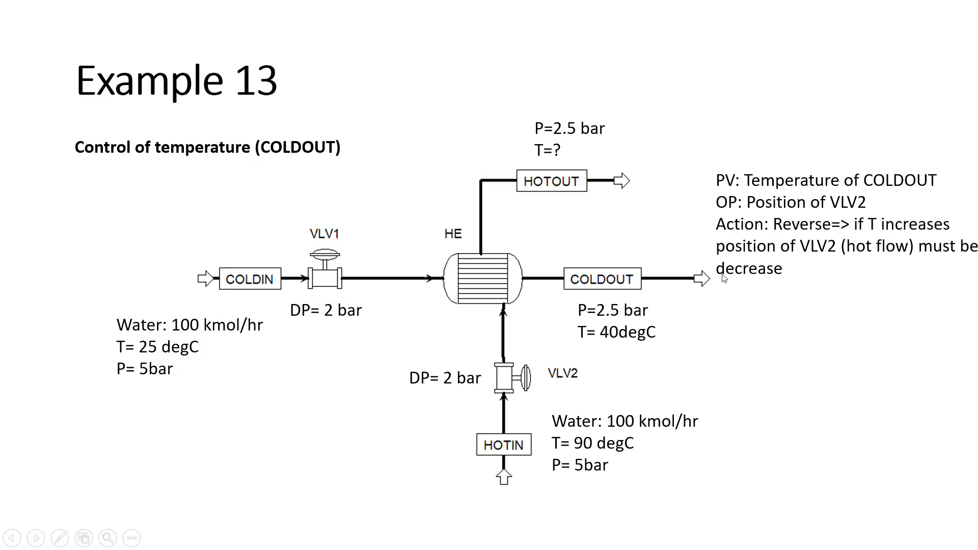
pyautogui.press('super')
pyautogui.click(581, 538)
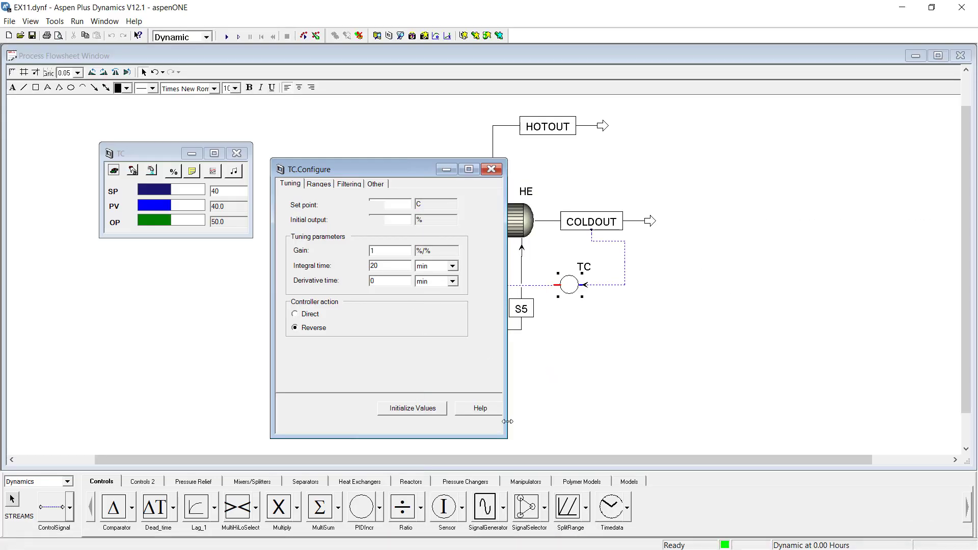
# Start the dynamic simulation and close the TC configuration window.
pyautogui.click(226, 37)
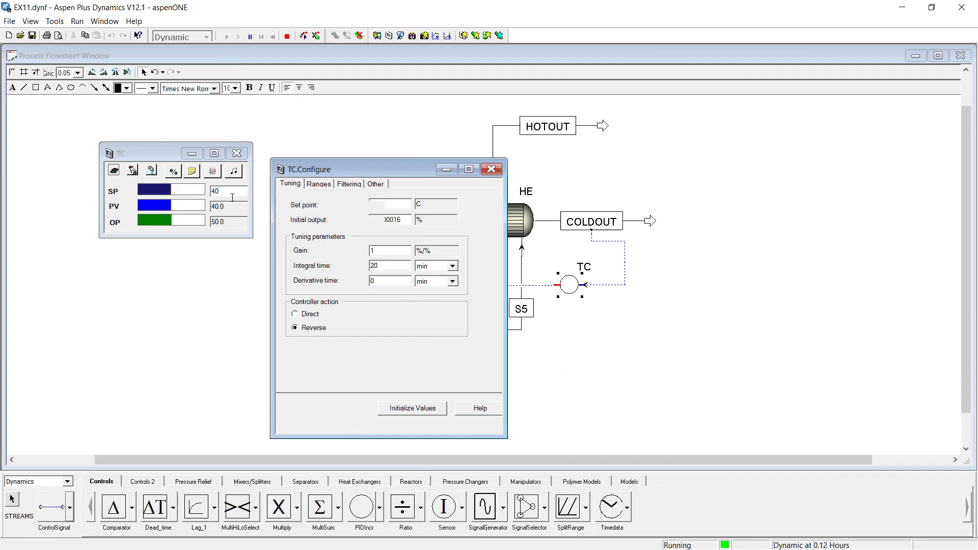
pyautogui.moveTo(348, 175); pyautogui.dragTo(427, 180)
pyautogui.click(571, 175)
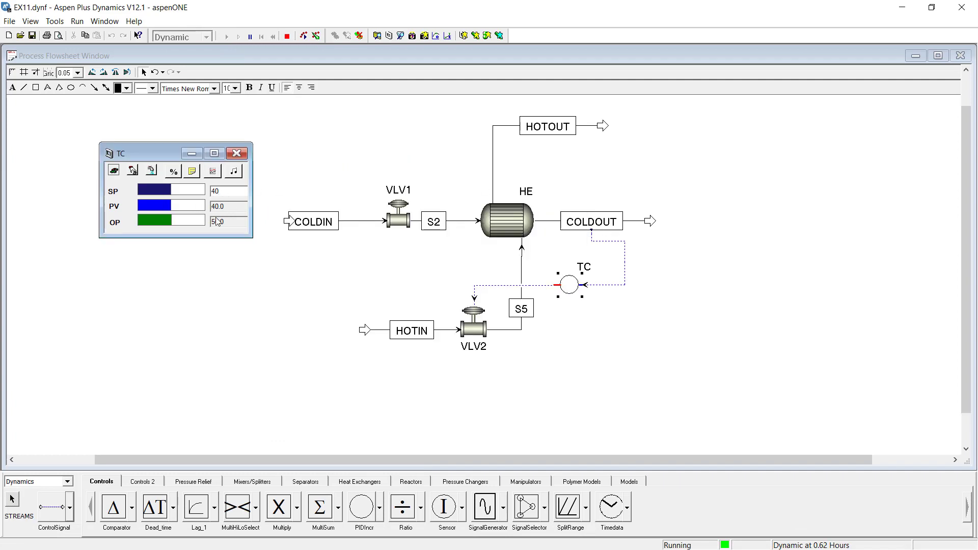
# Set the TC set point to 35 °C and open its results plot beside the faceplate.
pyautogui.write('35')
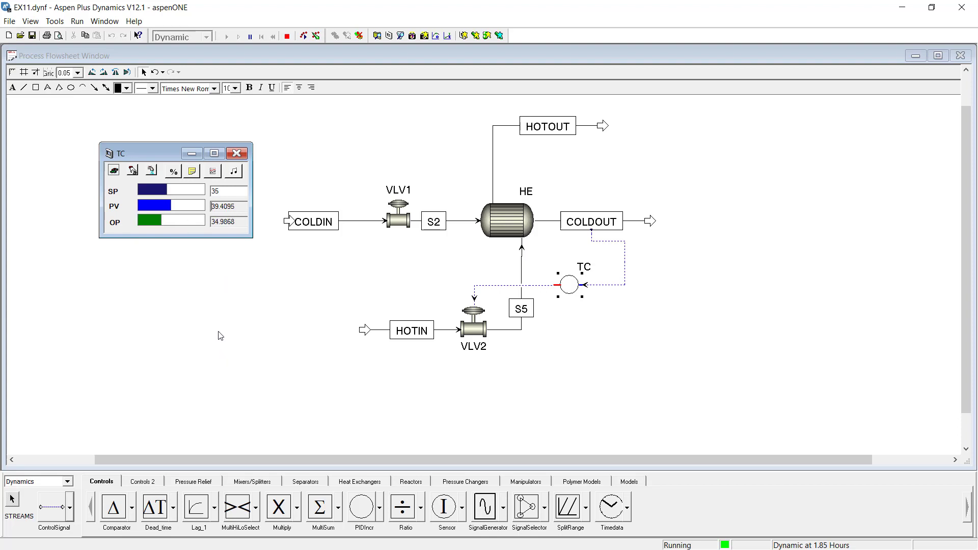
pyautogui.click(212, 172)
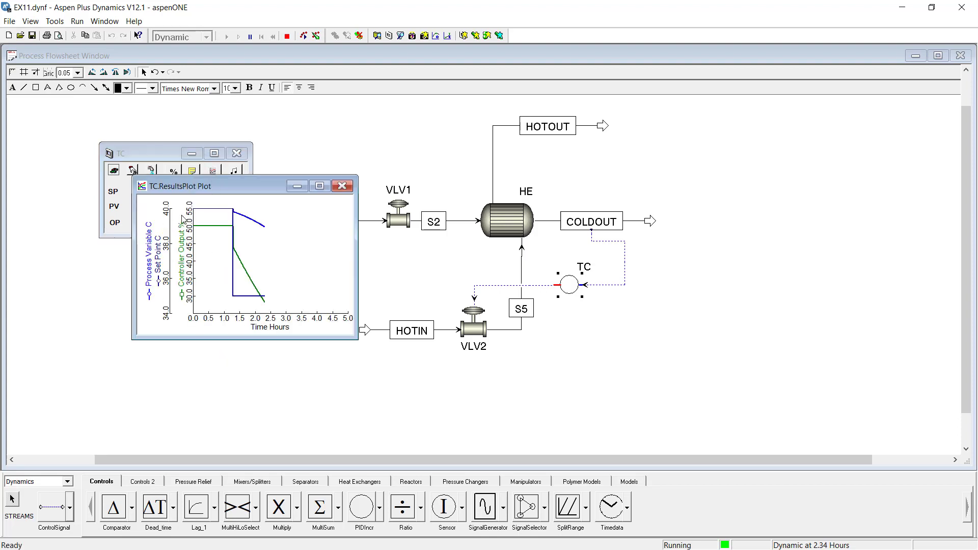
pyautogui.moveTo(238, 186); pyautogui.dragTo(590, 130)
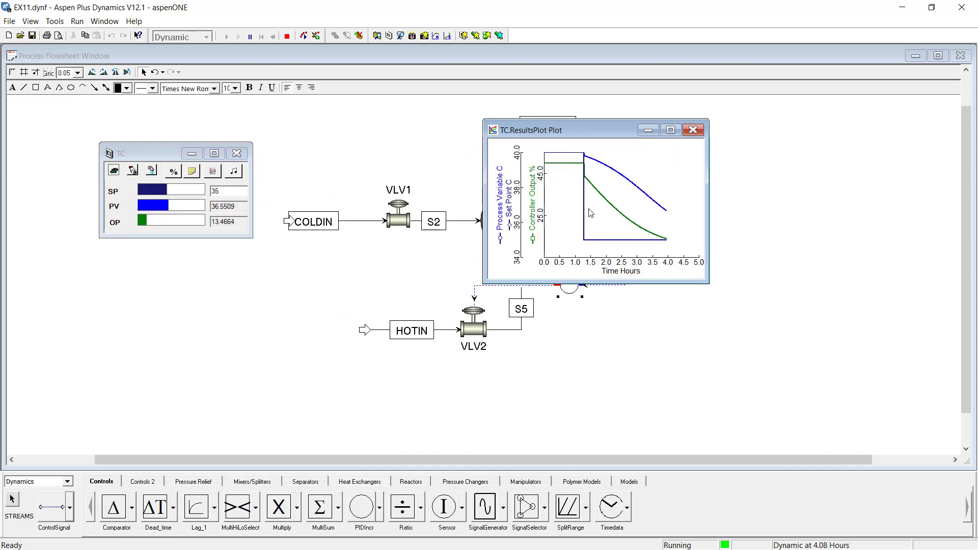
# Set the communication interval in the run options to 0.1 hours.
pyautogui.click(74, 21)
pyautogui.click(108, 155)
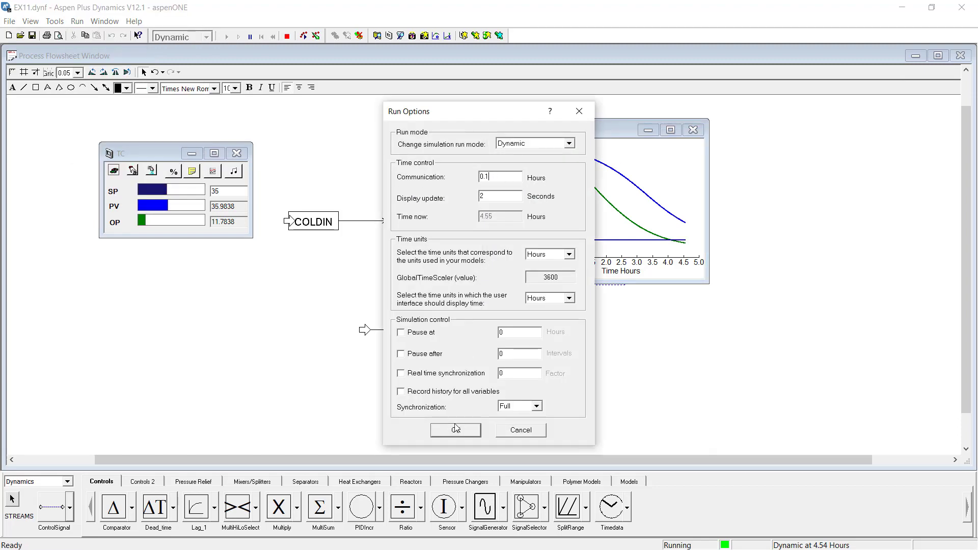
pyautogui.write('0.1')
pyautogui.click(455, 430)
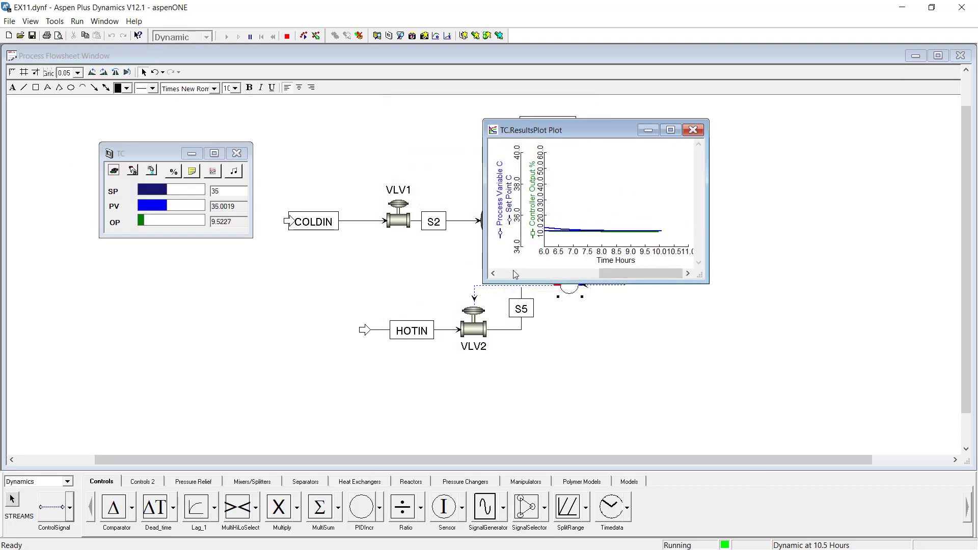
# Change the TC set point to 42 °C and back to 40 °C, viewing the response in the enlarged results plot.
pyautogui.doubleClick(225, 190)
pyautogui.write('42')
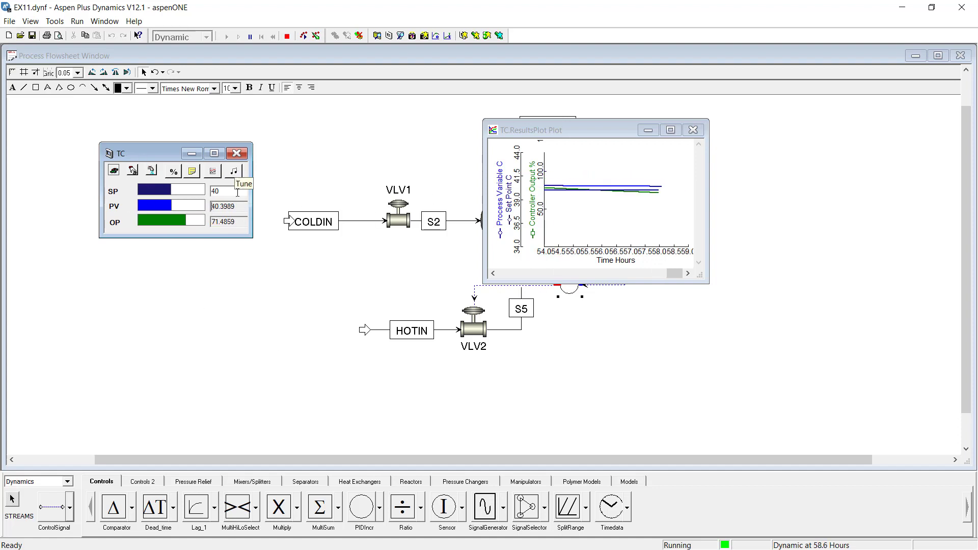
pyautogui.click(671, 129)
pyautogui.click(960, 22)
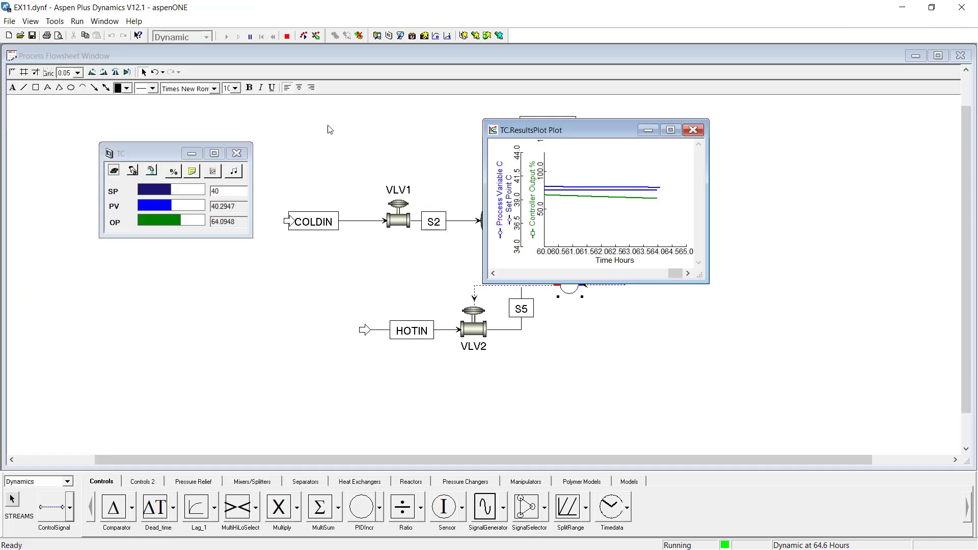
# Set the communication interval in the run options to 1 hour.
pyautogui.click(77, 21)
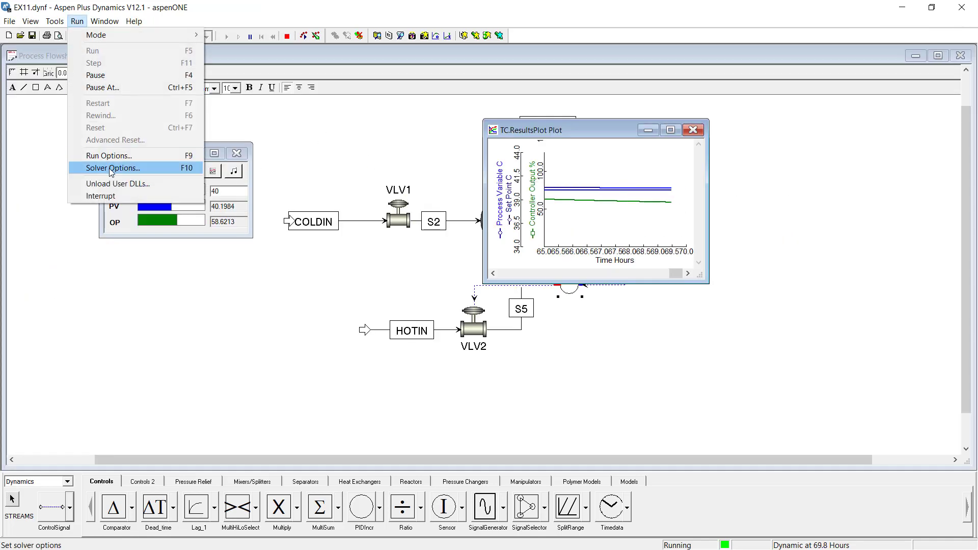
pyautogui.click(89, 155)
pyautogui.press('Return')
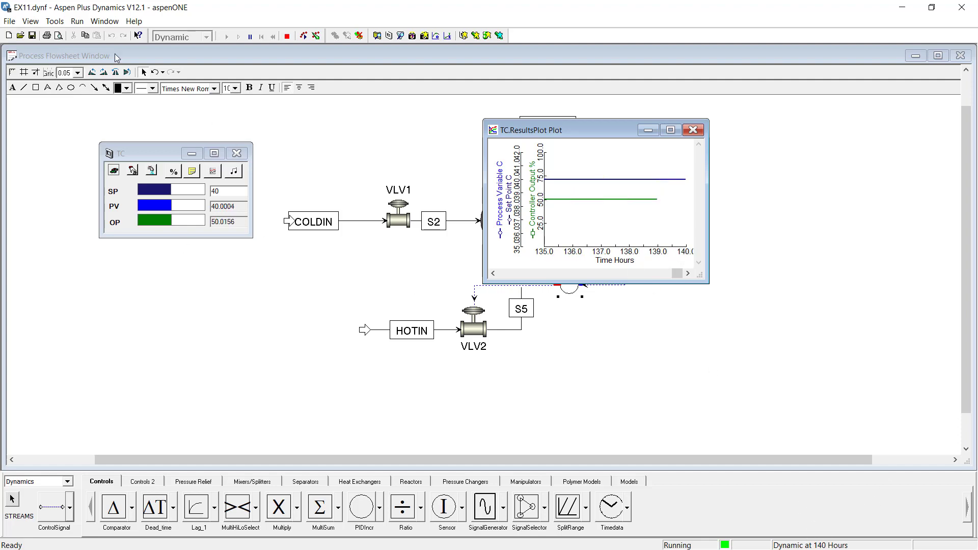
# Shorten the communication interval in the run options so the plot records fine detail for the tuning test.
pyautogui.click(76, 20)
pyautogui.click(89, 155)
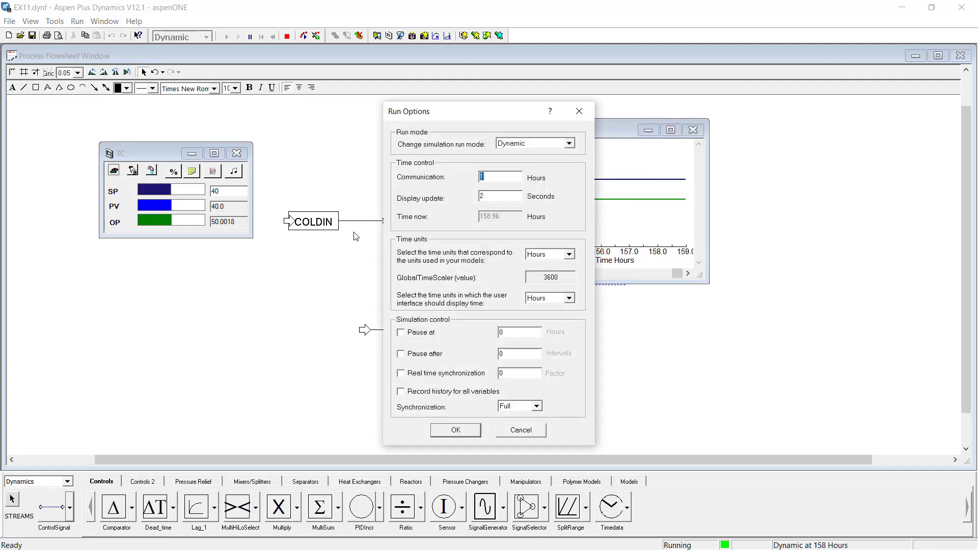
pyautogui.click(456, 430)
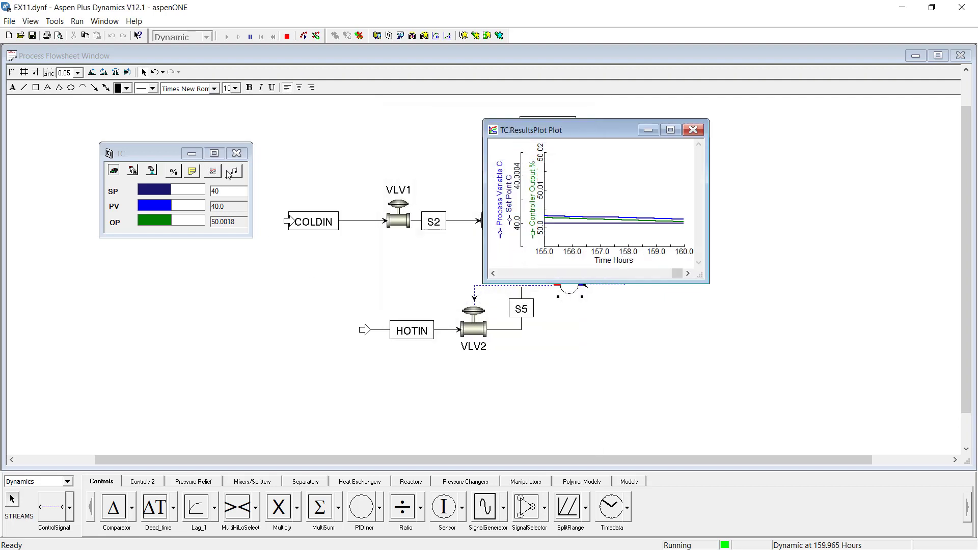
# Start a closed-loop ATV tuning test on the TC controller with a relay amplitude of 5% of the output range.
pyautogui.click(133, 170)
pyautogui.moveTo(124, 65); pyautogui.dragTo(364, 152)
pyautogui.click(555, 154)
pyautogui.click(542, 285)
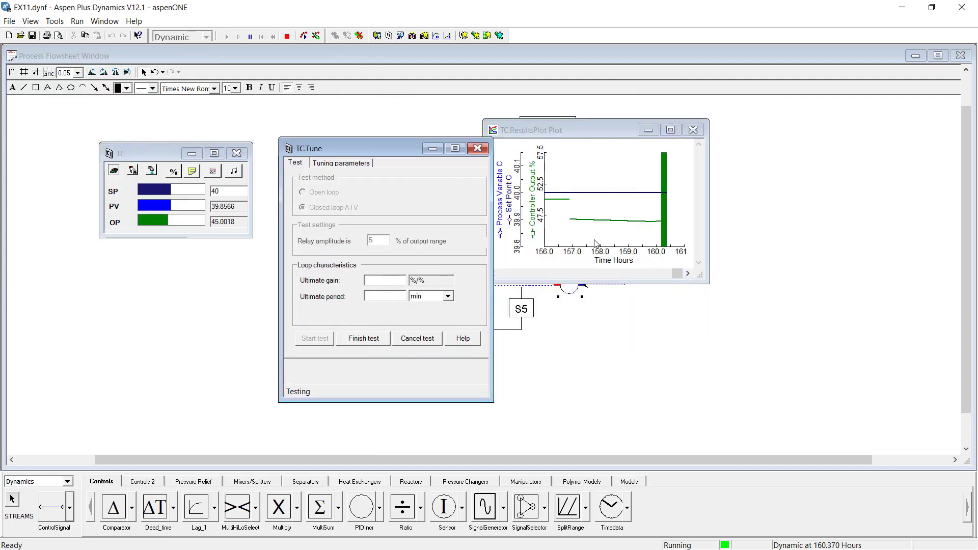
# Examine the relay test oscillations of process variable and controller output in the enlarged TC results plot.
pyautogui.click(671, 130)
pyautogui.rightClick(880, 330)
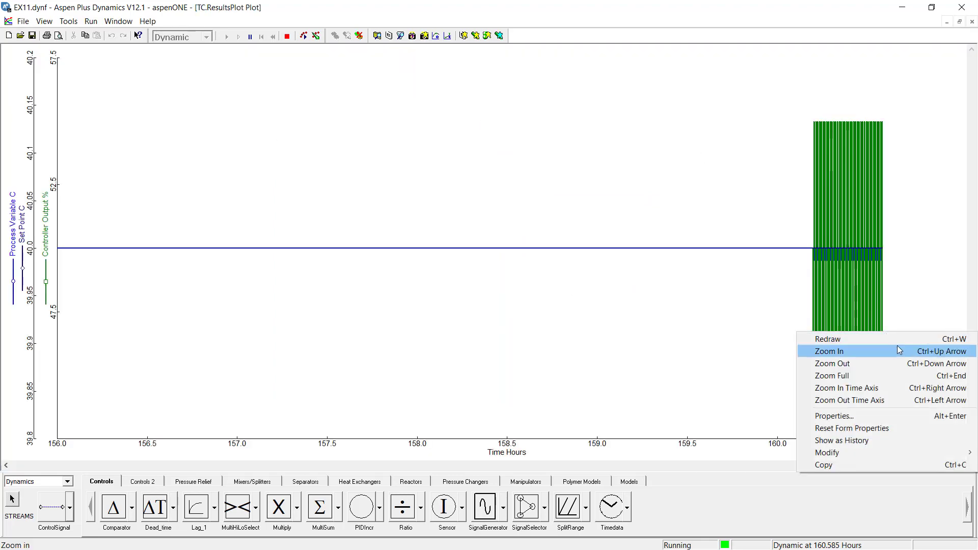
pyautogui.click(898, 346)
pyautogui.rightClick(798, 218)
pyautogui.click(870, 241)
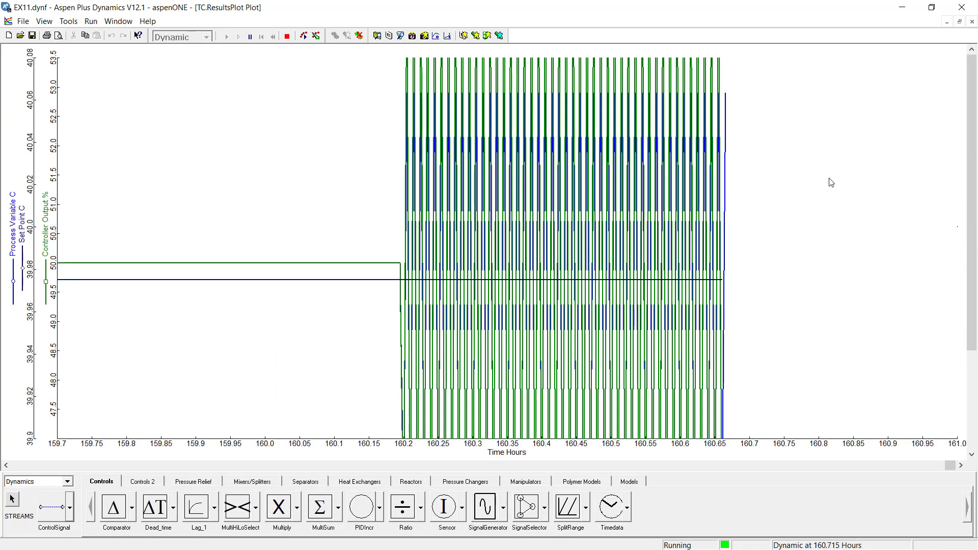
pyautogui.rightClick(798, 178)
pyautogui.rightClick(657, 95)
pyautogui.click(698, 127)
pyautogui.rightClick(744, 147)
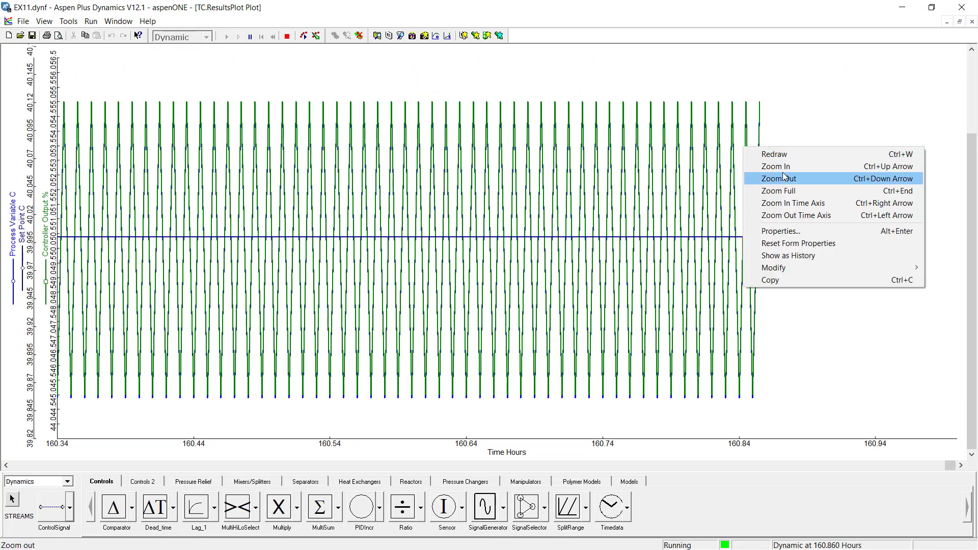
pyautogui.click(788, 177)
pyautogui.rightClick(869, 147)
pyautogui.click(889, 165)
pyautogui.rightClick(882, 154)
pyautogui.click(873, 172)
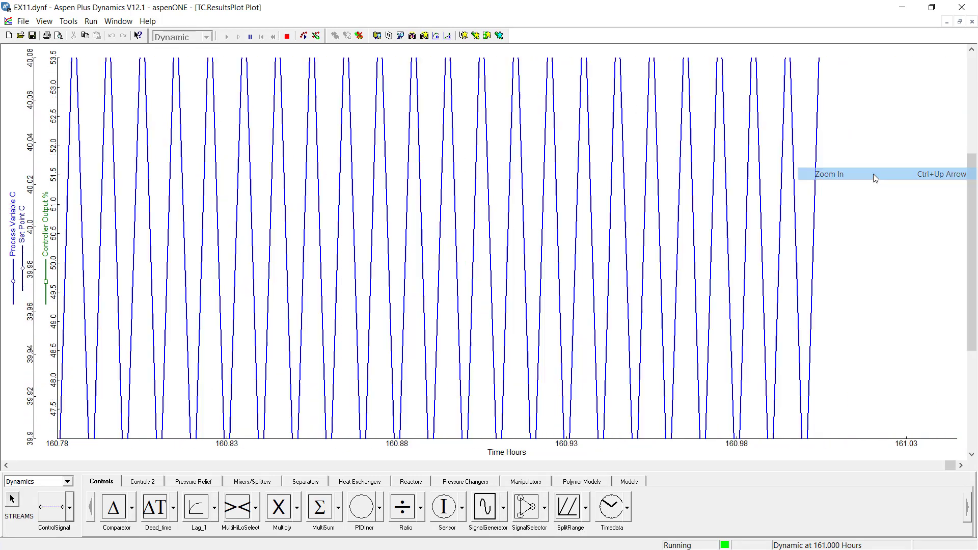
pyautogui.click(960, 22)
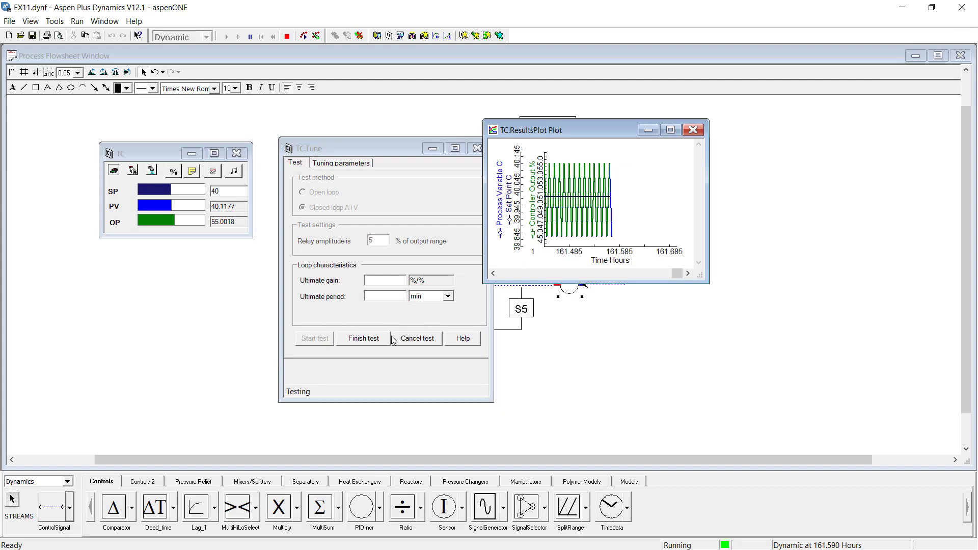
# Finish the tuning test and apply the calculated Tyreus-Luyben PI parameters to the TC controller.
pyautogui.click(363, 339)
pyautogui.click(341, 163)
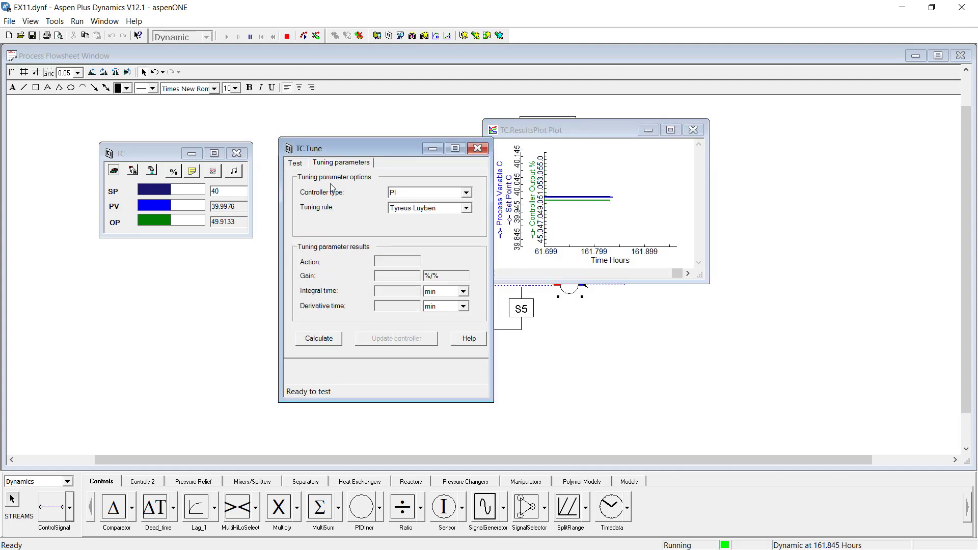
pyautogui.click(319, 338)
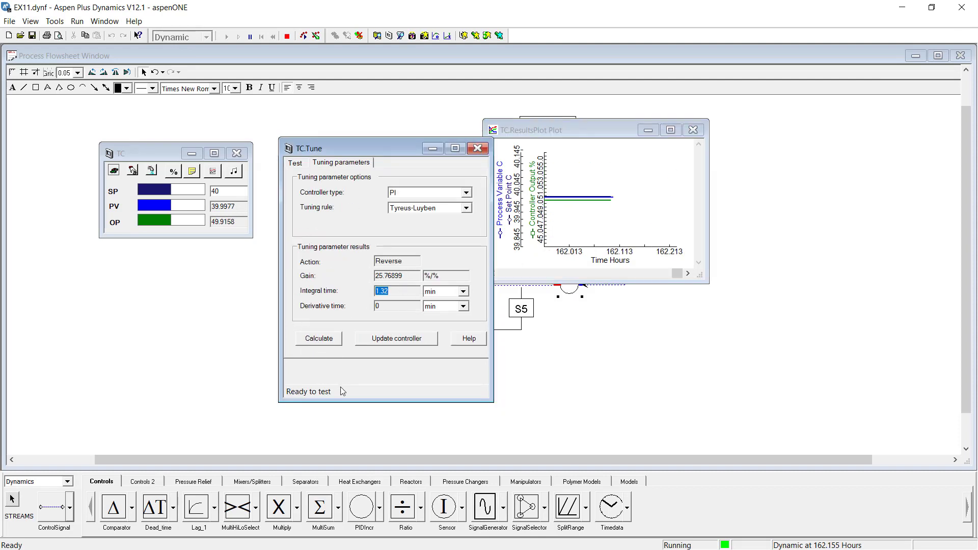
pyautogui.moveTo(380, 148); pyautogui.dragTo(730, 156)
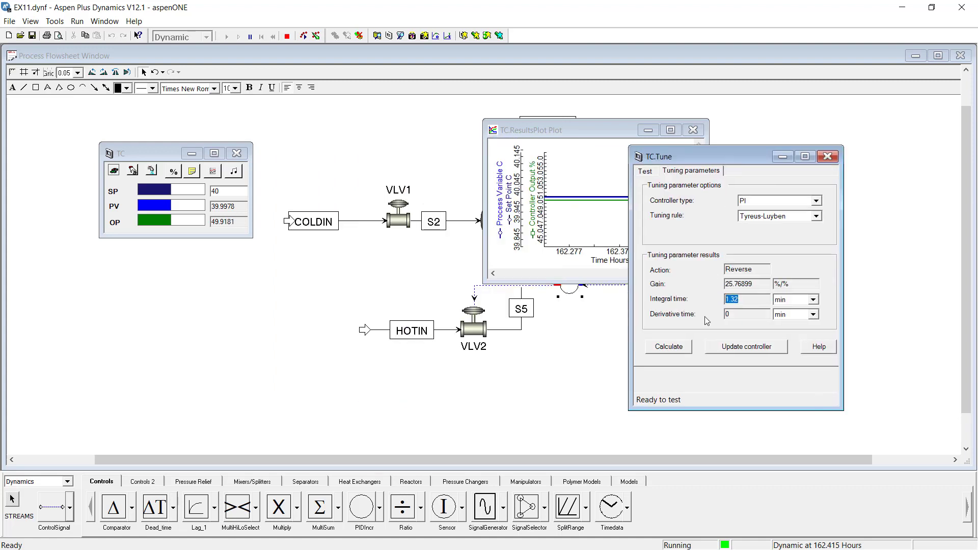
pyautogui.click(835, 159)
# Set the TC set point to 35 °C and check the response in the enlarged results plot.
pyautogui.click(228, 191)
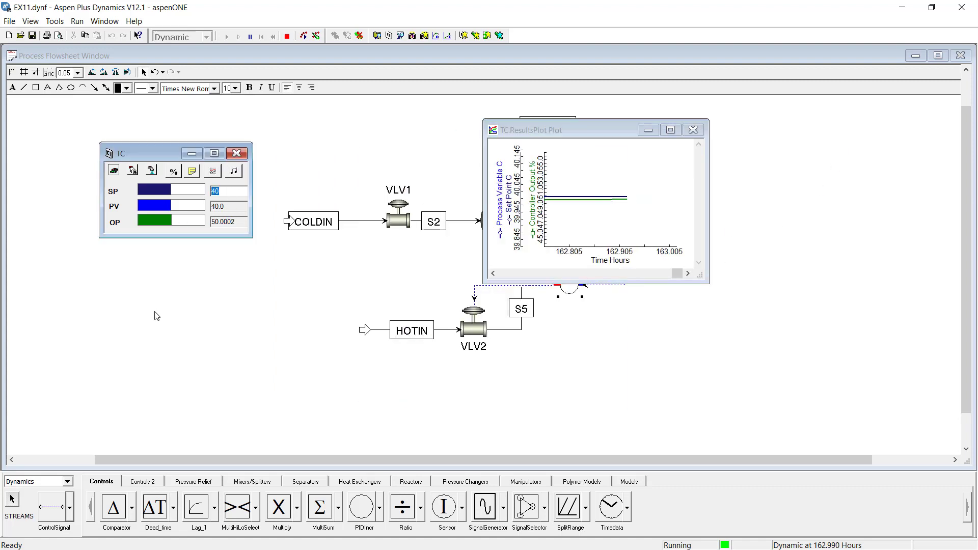
pyautogui.write('35')
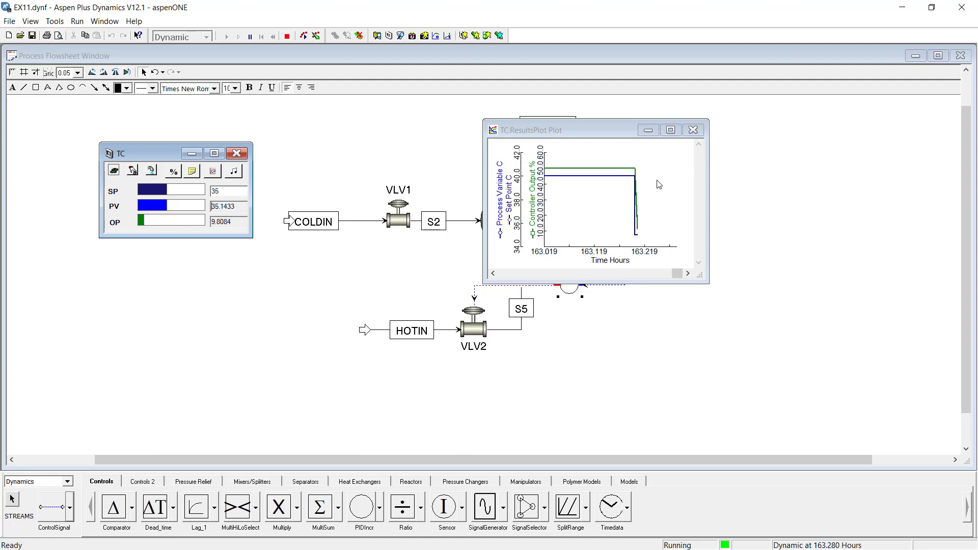
pyautogui.click(671, 130)
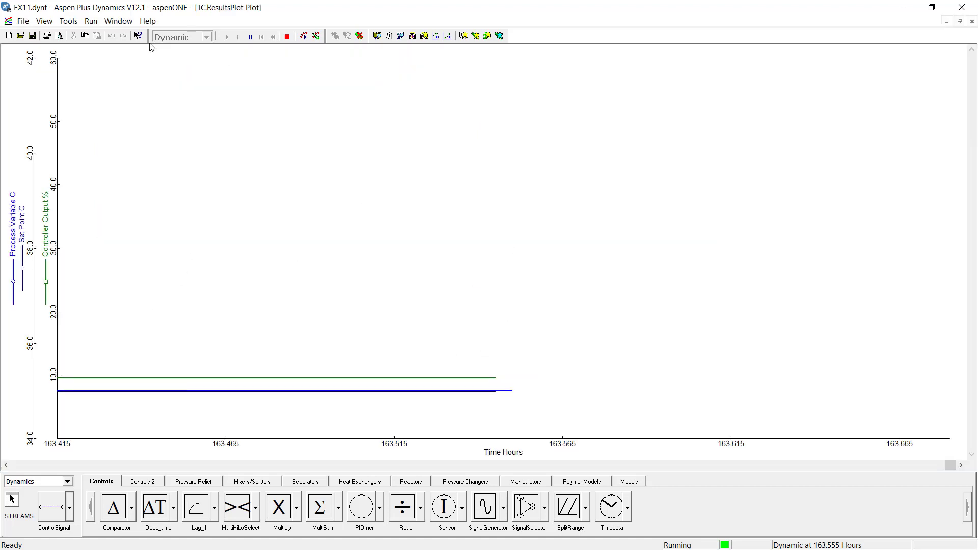
pyautogui.click(960, 21)
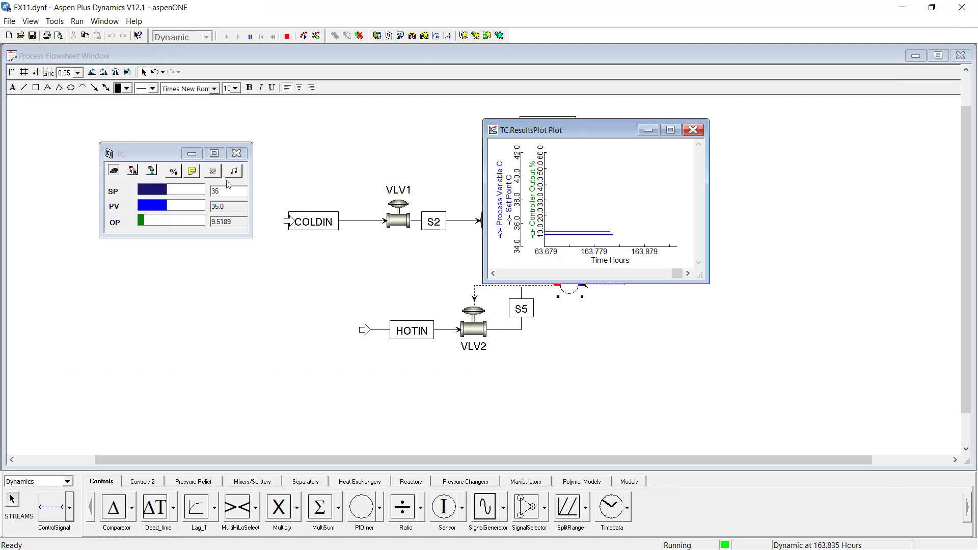
# Change the TC set point to 25 °C and back to 40 °C, viewing the response in the enlarged results plot.
pyautogui.write('25')
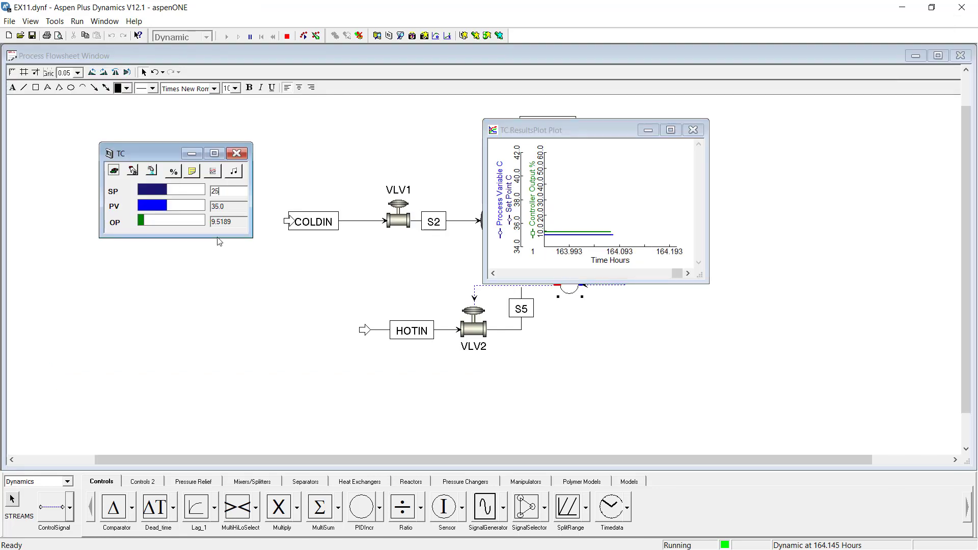
pyautogui.click(241, 224)
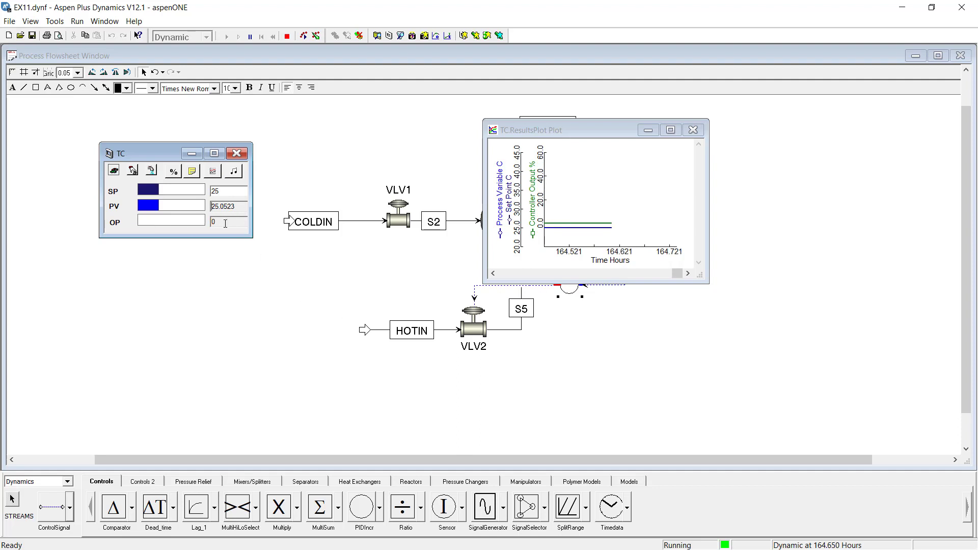
pyautogui.moveTo(230, 192); pyautogui.dragTo(208, 193)
pyautogui.write('40')
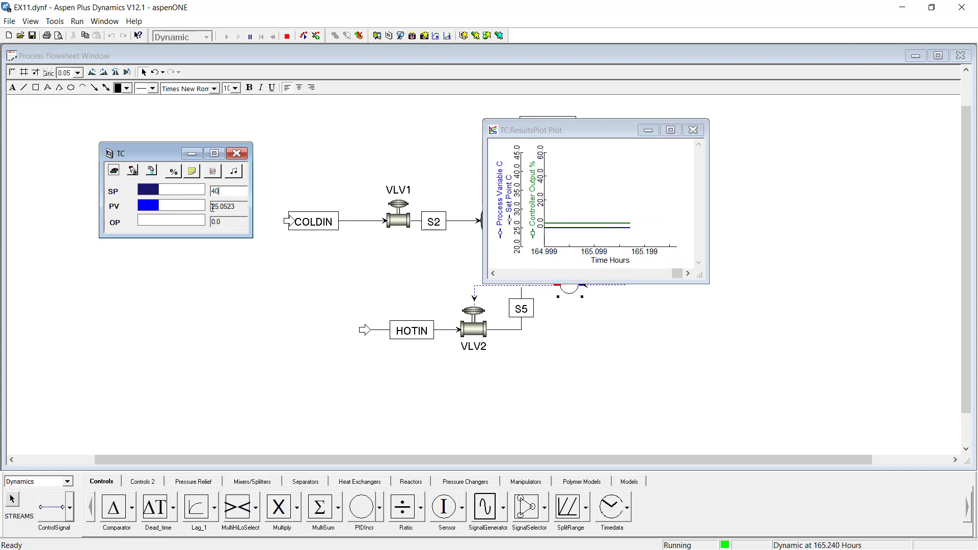
pyautogui.press('Return')
pyautogui.click(671, 130)
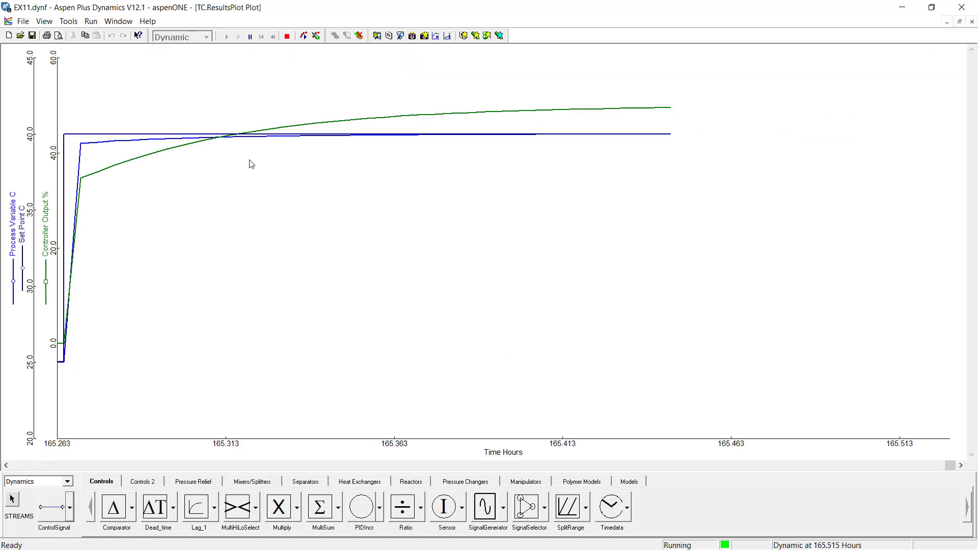